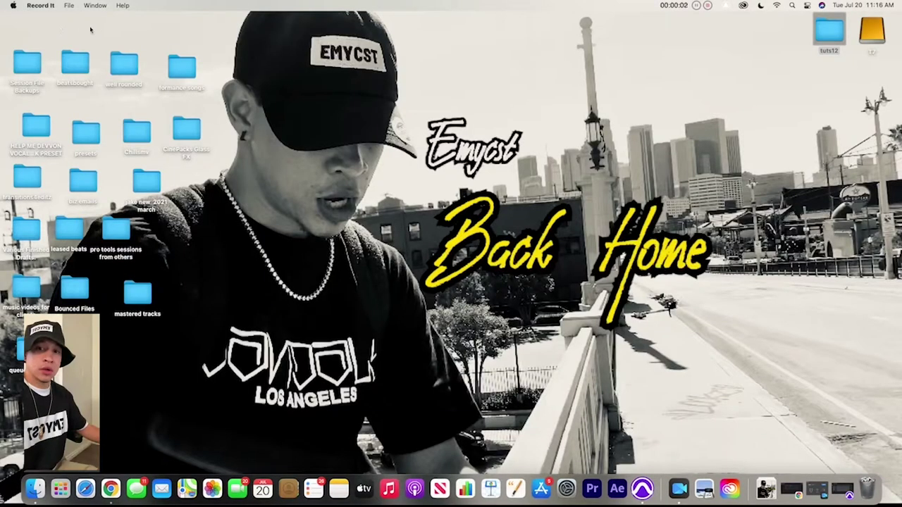
Switch to the Pro Tools session and minimise its window to reach the beat file for import
{"action": "left_click", "coordinate": [643, 489]}
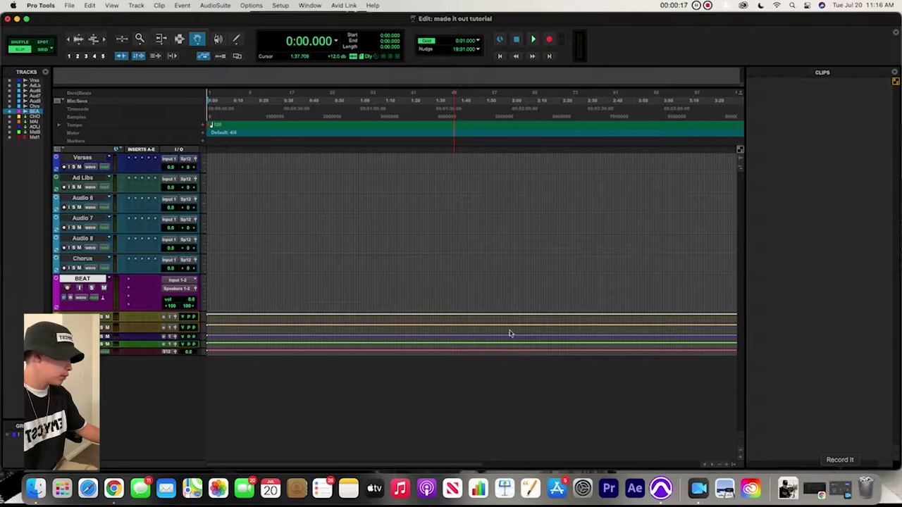
{"action": "mouse_move", "coordinate": [26, 22]}
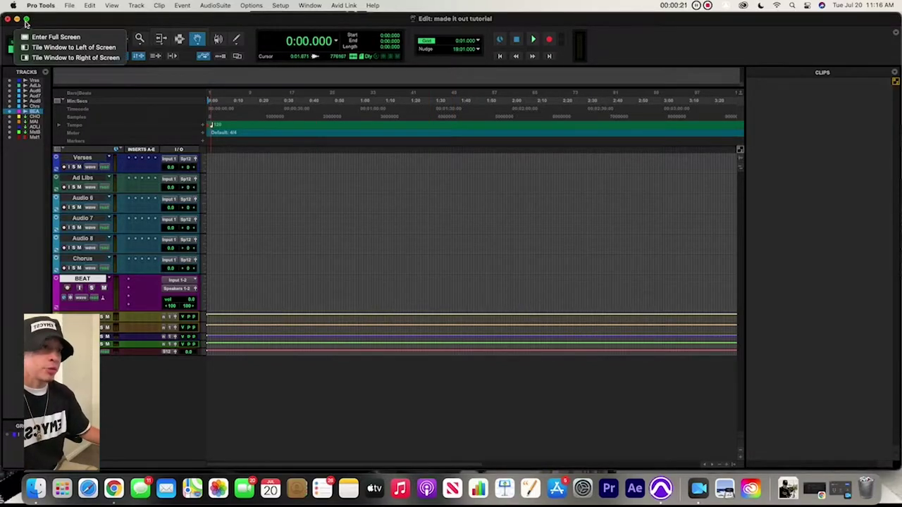
{"action": "left_click", "coordinate": [17, 19]}
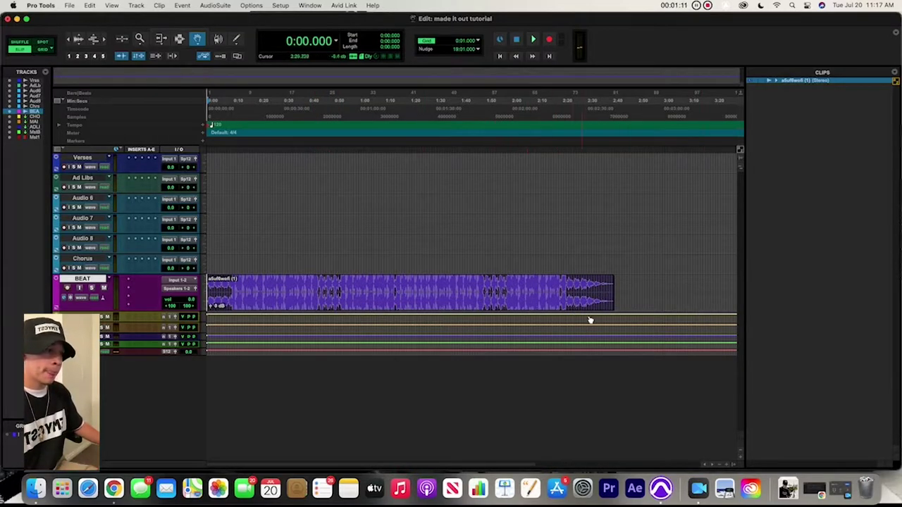
Move the tempo start marker from the session start to where the drums enter, and create a click track
{"action": "left_click", "coordinate": [179, 39]}
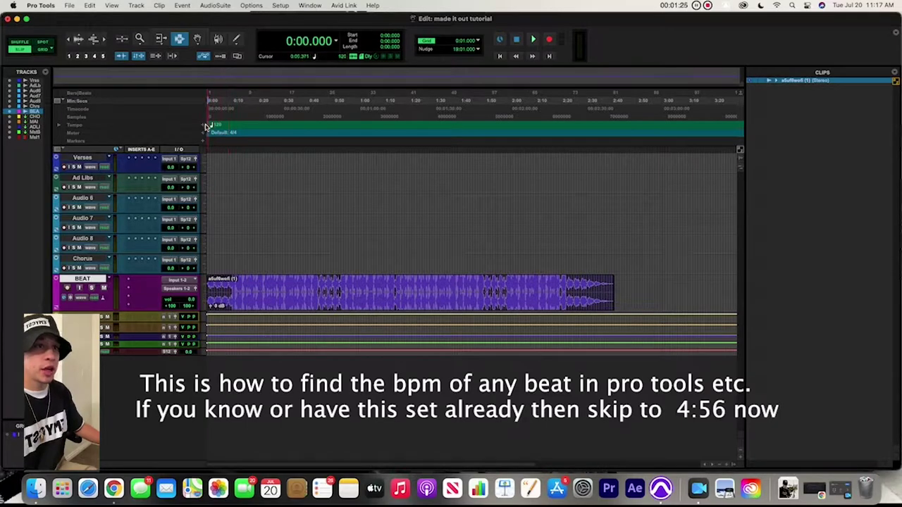
{"action": "left_click_drag", "start_coordinate": [208, 125], "coordinate": [234, 132]}
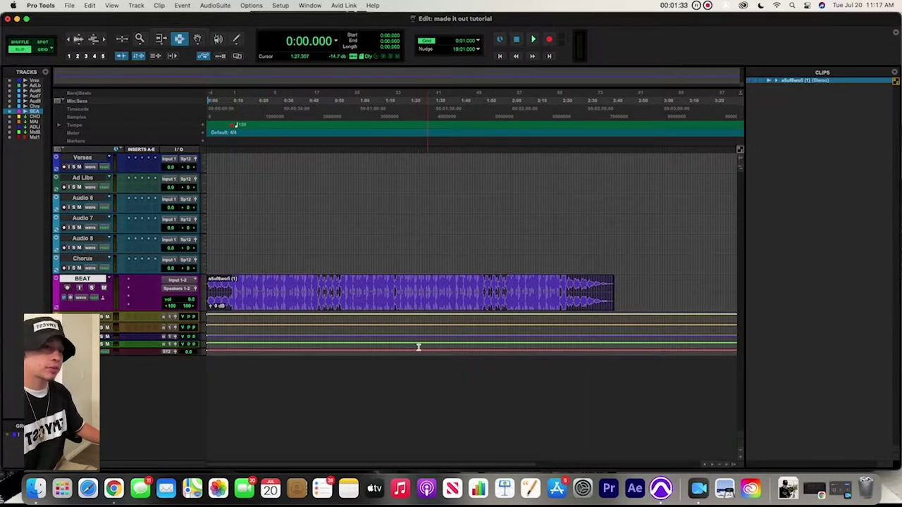
{"action": "left_click", "coordinate": [159, 5]}
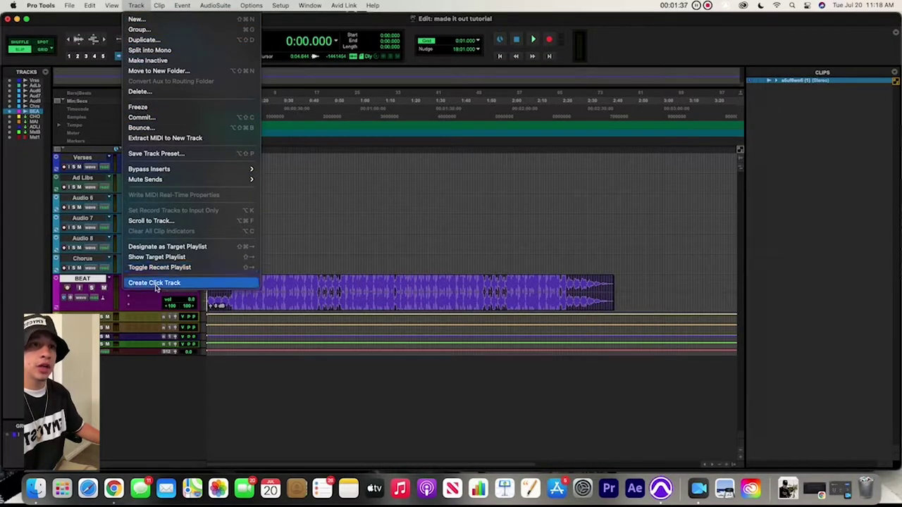
{"action": "left_click", "coordinate": [157, 285]}
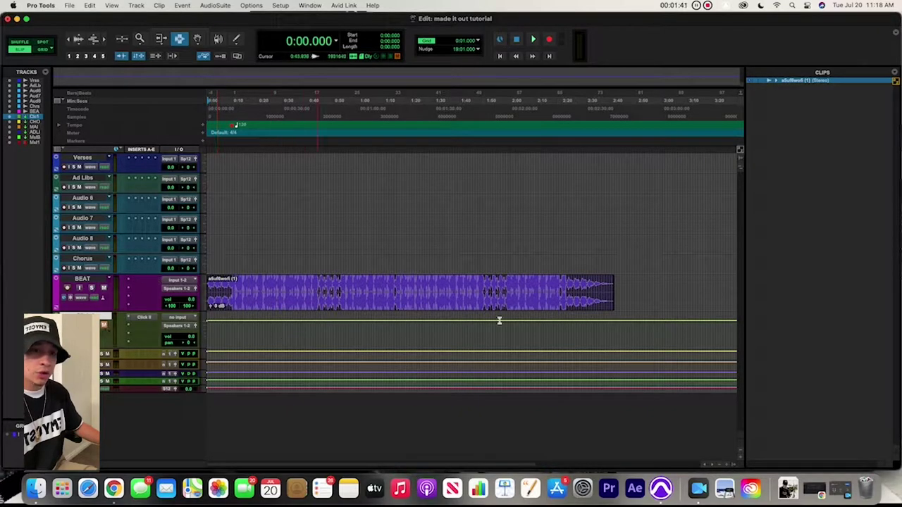
Use Tab to Transients to move the edit cursor to the first drum hits in the BEAT clip
{"action": "left_click", "coordinate": [726, 466]}
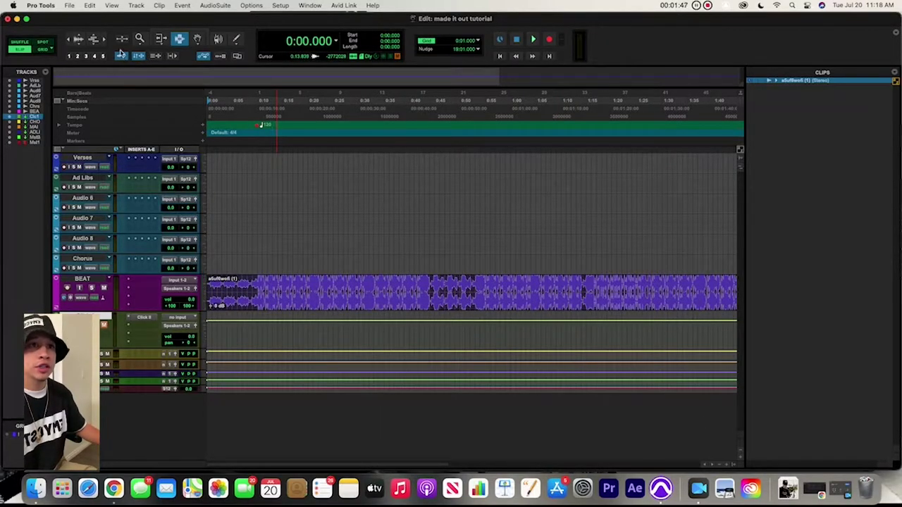
{"action": "left_click", "coordinate": [121, 56]}
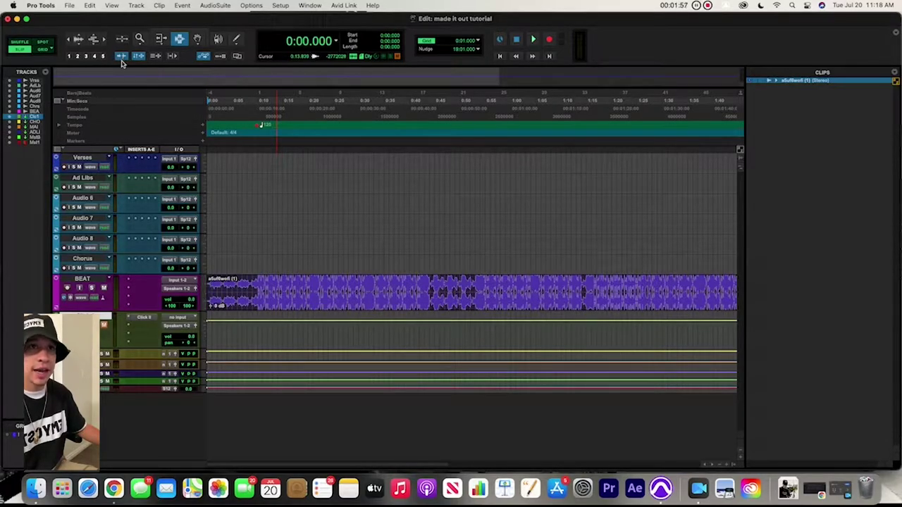
{"action": "left_click", "coordinate": [246, 292]}
{"action": "key", "text": "Tab"}
{"action": "left_click", "coordinate": [252, 290]}
{"action": "key", "text": "Tab"}
{"action": "key", "text": "Tab"}
{"action": "key", "text": "Tab"}
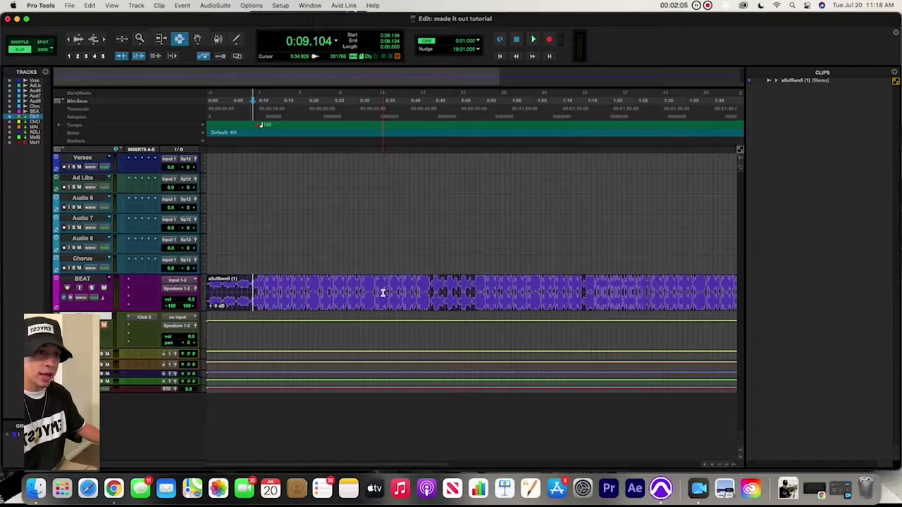
Place the edit cursor on the beat's downbeat transient at 0:12.183
{"action": "left_click", "coordinate": [728, 466]}
{"action": "left_click", "coordinate": [728, 466]}
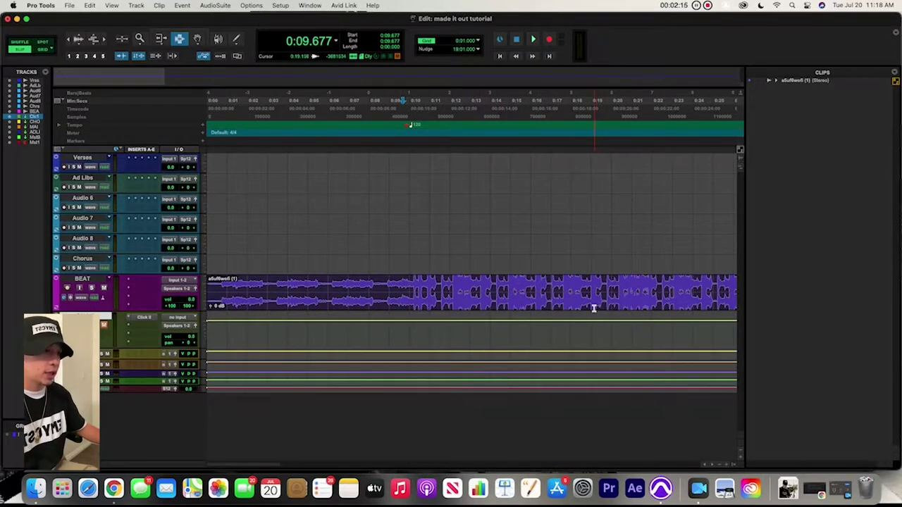
{"action": "left_click", "coordinate": [407, 301]}
{"action": "left_click", "coordinate": [414, 299]}
{"action": "left_click", "coordinate": [419, 302]}
{"action": "left_click", "coordinate": [426, 290]}
{"action": "left_click", "coordinate": [445, 288]}
{"action": "left_click", "coordinate": [445, 286]}
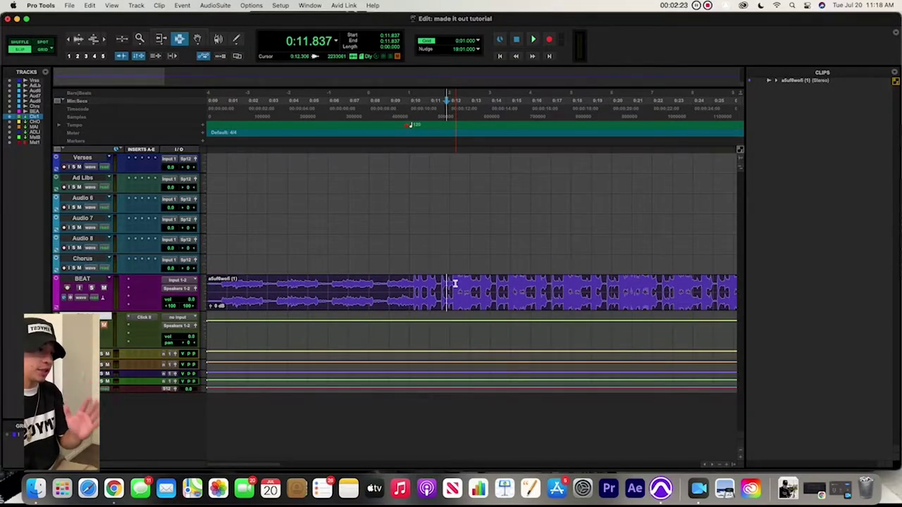
{"action": "left_click", "coordinate": [447, 285]}
{"action": "left_click", "coordinate": [455, 284]}
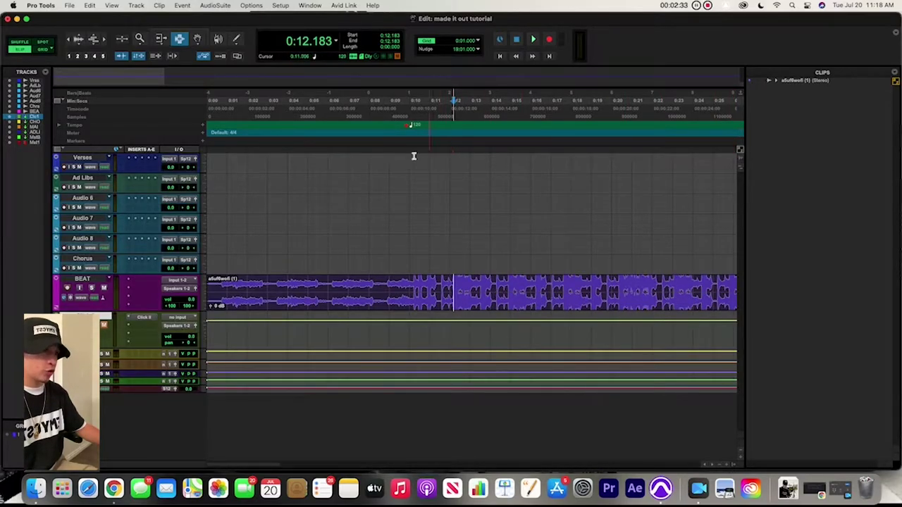
Move the tempo marker to the cursor at 0:12.183 and separate the BEAT clip there
{"action": "left_click", "coordinate": [411, 127]}
{"action": "left_click_drag", "start_coordinate": [411, 127], "coordinate": [456, 141]}
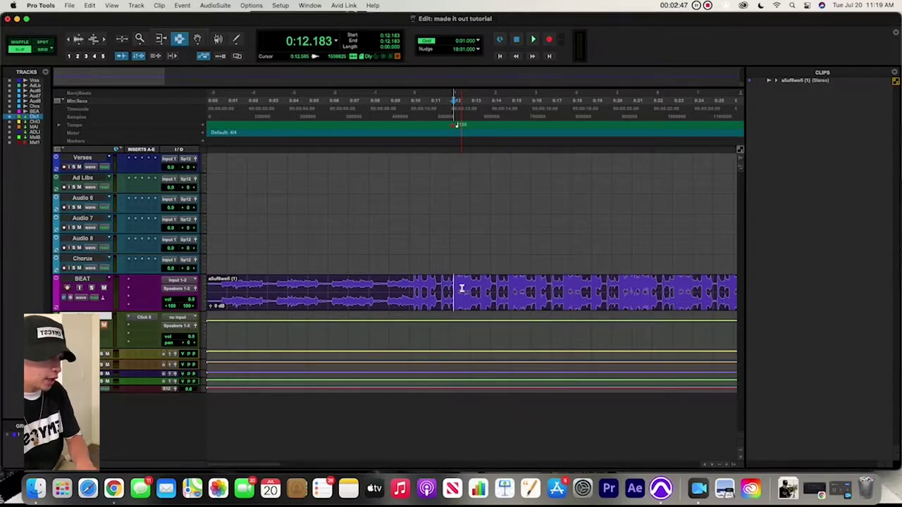
{"action": "key", "text": "super+e"}
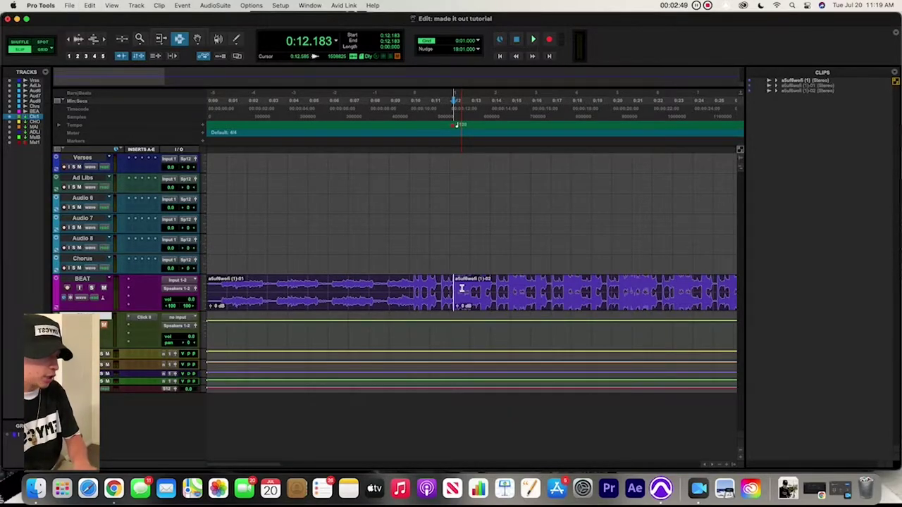
Realign the tempo marker with the split between the two BEAT clips at a close-up view
{"action": "left_click", "coordinate": [726, 465]}
{"action": "left_click", "coordinate": [726, 465]}
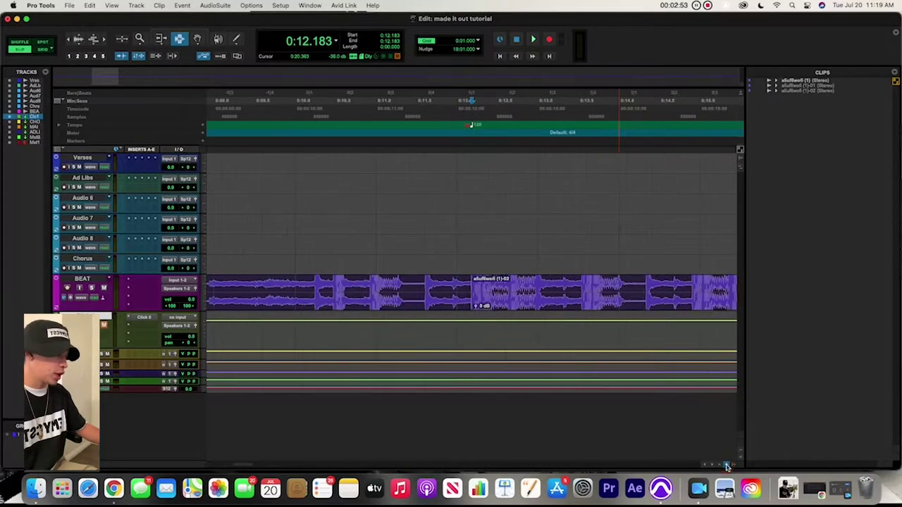
{"action": "left_click", "coordinate": [726, 465]}
{"action": "left_click", "coordinate": [726, 465]}
{"action": "left_click", "coordinate": [726, 465]}
{"action": "left_click", "coordinate": [726, 465]}
{"action": "left_click", "coordinate": [726, 465]}
{"action": "left_click", "coordinate": [727, 465]}
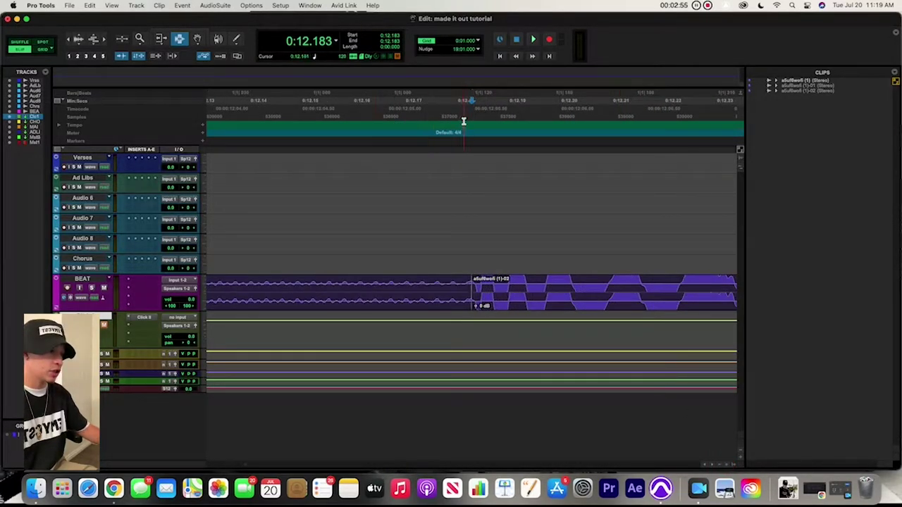
{"action": "left_click", "coordinate": [720, 466]}
{"action": "left_click", "coordinate": [720, 466]}
{"action": "left_click", "coordinate": [719, 466]}
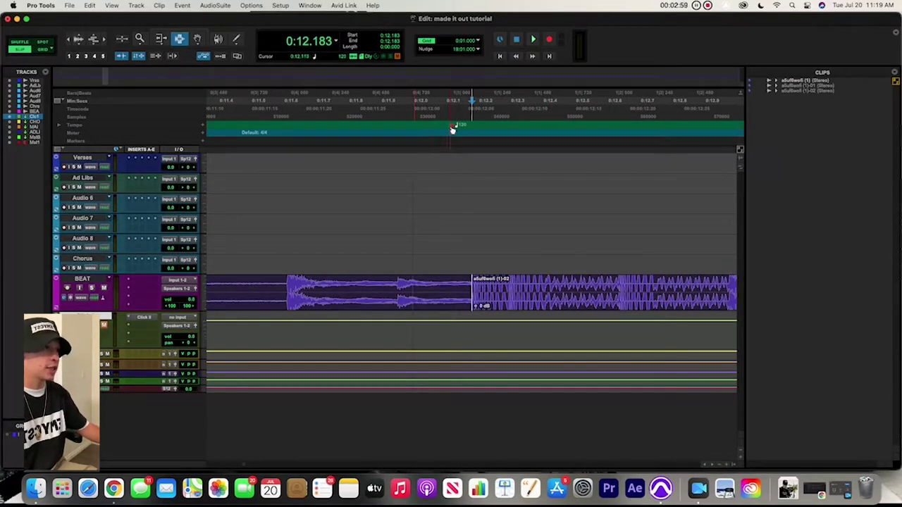
{"action": "left_click_drag", "start_coordinate": [453, 128], "coordinate": [474, 132]}
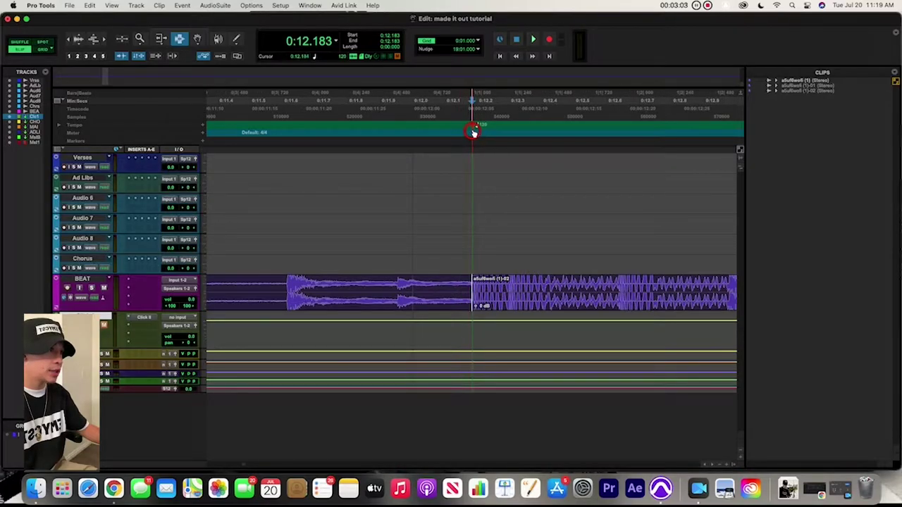
Fine-tune the tempo marker at sample level so it sits exactly on the start of the second BEAT clip
{"action": "left_click", "coordinate": [728, 465]}
{"action": "left_click", "coordinate": [728, 465]}
{"action": "left_click", "coordinate": [728, 466]}
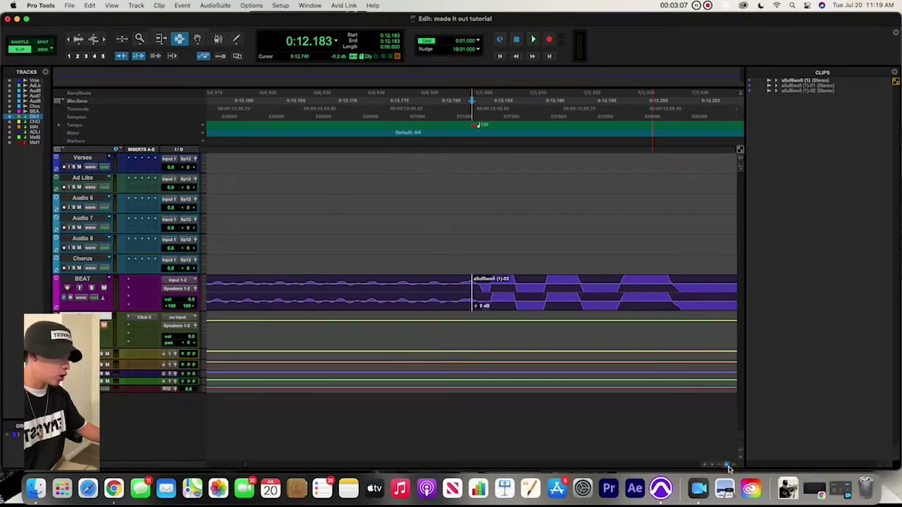
{"action": "left_click", "coordinate": [727, 467]}
{"action": "left_click", "coordinate": [728, 466]}
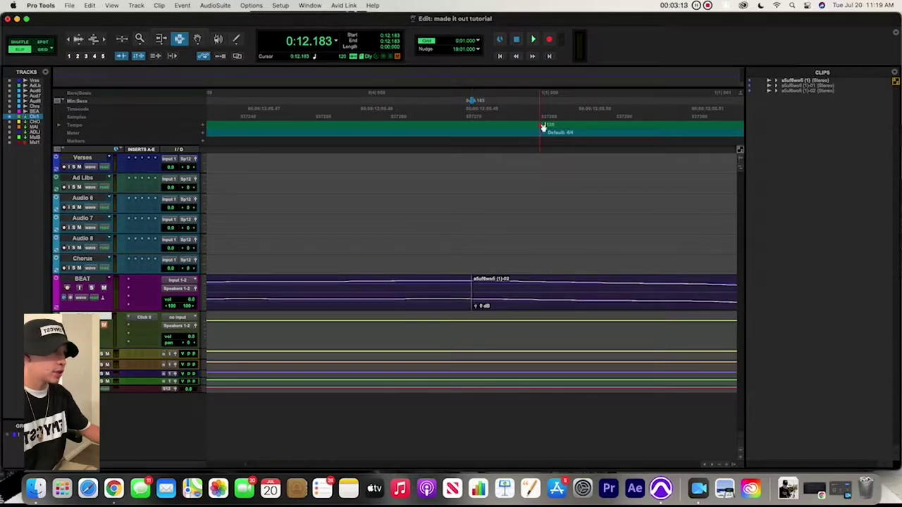
{"action": "left_click_drag", "start_coordinate": [540, 126], "coordinate": [473, 127]}
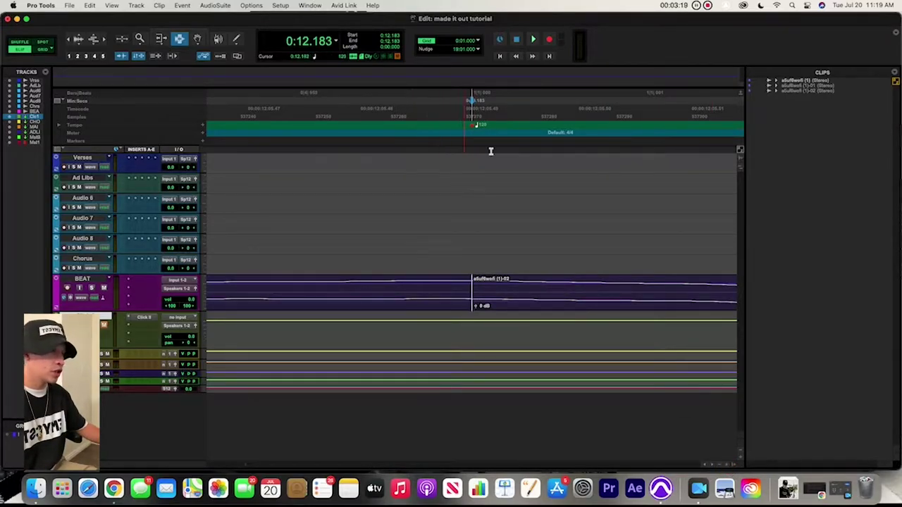
Play the beat from the split and set the session tempo to 88 BPM
{"action": "left_click", "coordinate": [718, 465]}
{"action": "left_click", "coordinate": [718, 465]}
{"action": "left_click", "coordinate": [718, 465]}
{"action": "left_click", "coordinate": [718, 466]}
{"action": "left_click", "coordinate": [718, 466]}
{"action": "left_click", "coordinate": [718, 466]}
{"action": "left_click", "coordinate": [718, 466]}
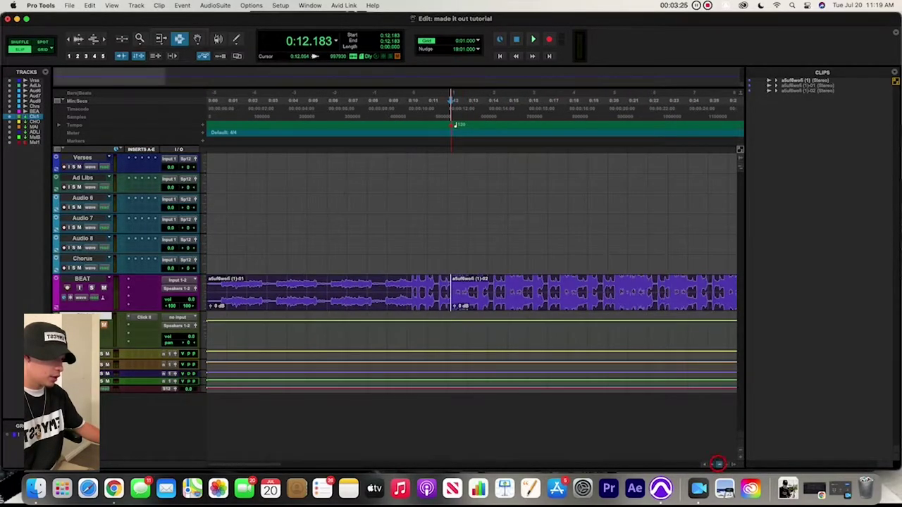
{"action": "left_click", "coordinate": [718, 466]}
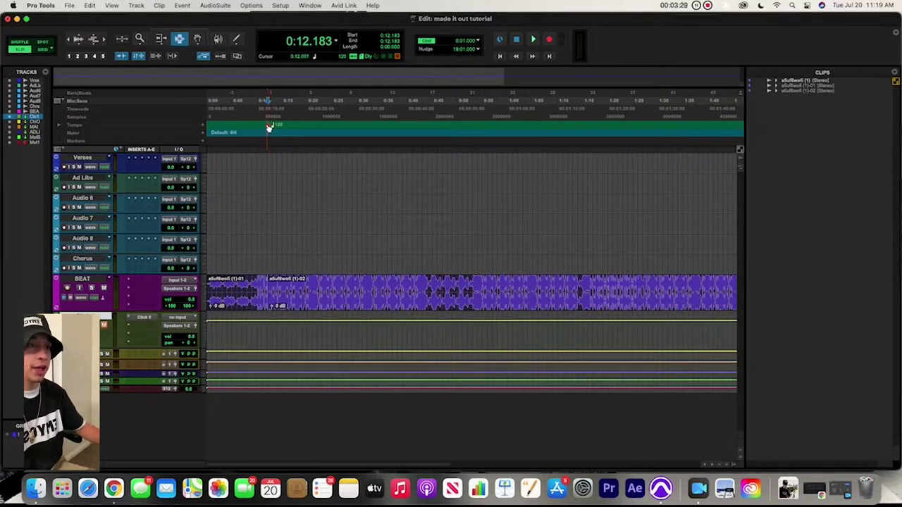
{"action": "key", "text": "space"}
{"action": "double_click", "coordinate": [269, 128]}
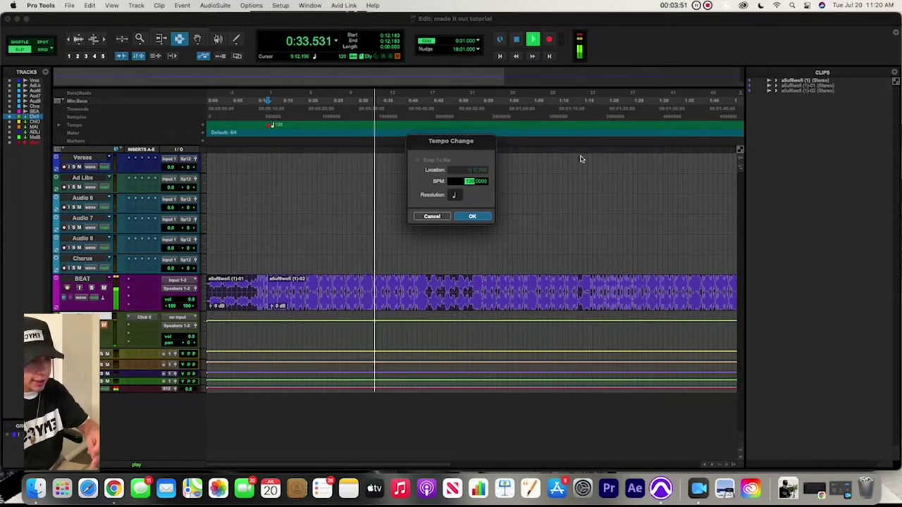
{"action": "type", "text": "96"}
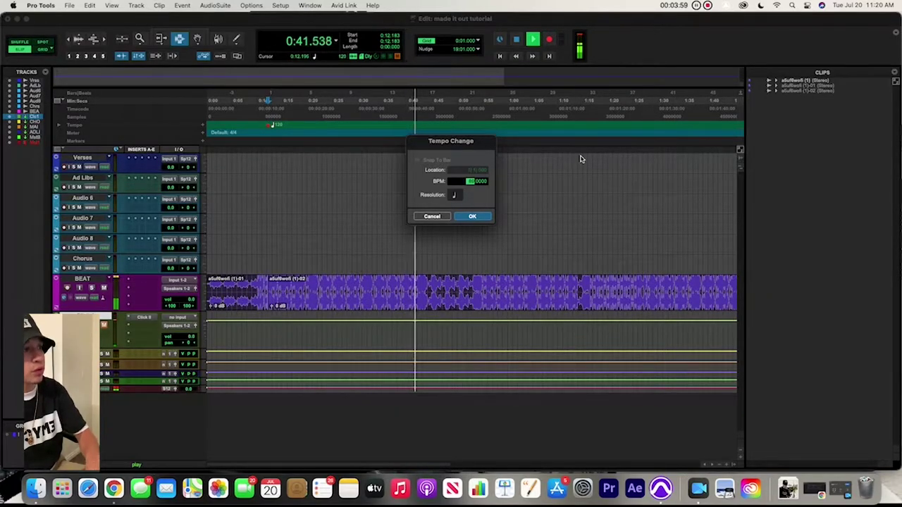
{"action": "left_click", "coordinate": [473, 216]}
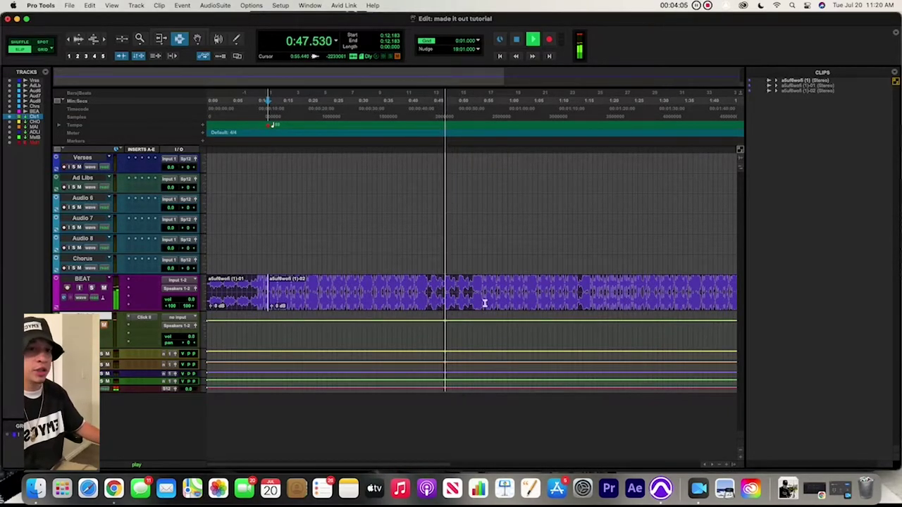
Raise the click track's volume to +2.4 dB and play it with the beat to check the tempo
{"action": "key", "text": "space"}
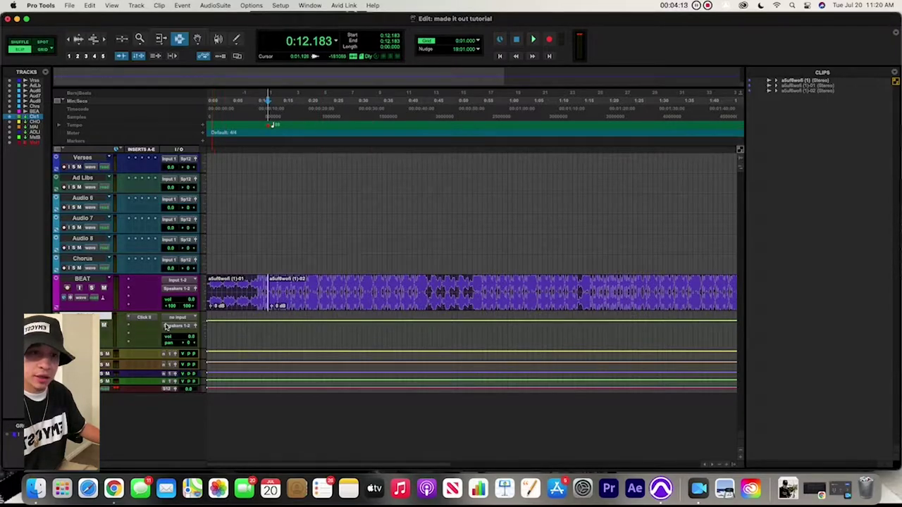
{"action": "left_click_drag", "start_coordinate": [182, 337], "coordinate": [184, 332]}
{"action": "key", "text": "space"}
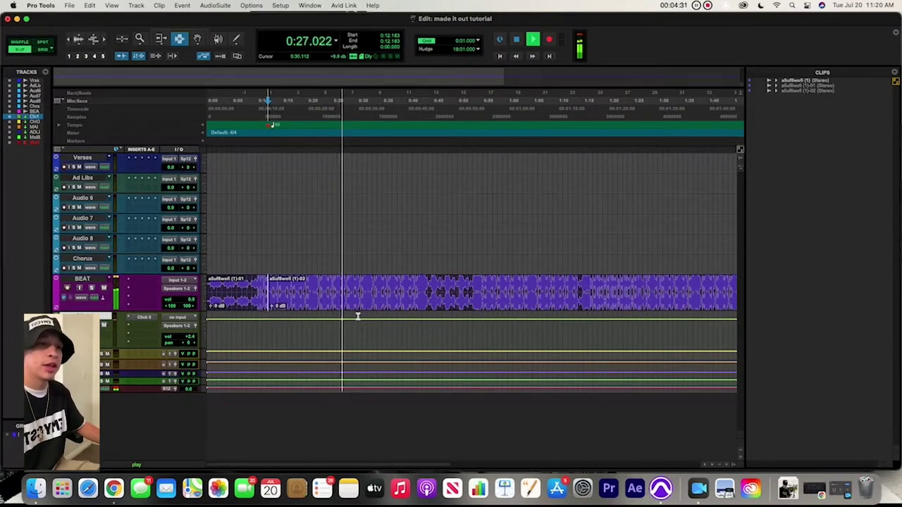
{"action": "key", "text": "space"}
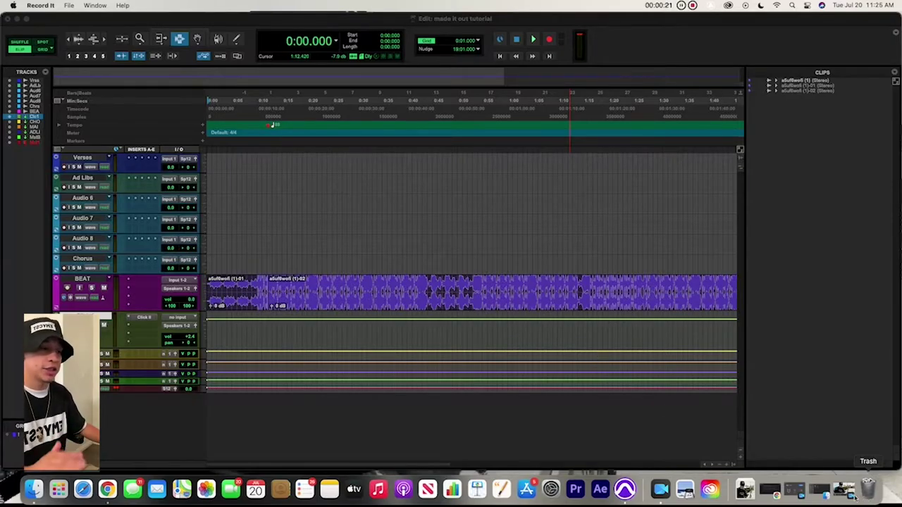
Import the acapella Made It Out (Acapella) - 88BPM (1).mp3 from Downloads onto the Audio 8 and Chorus tracks
{"action": "left_click", "coordinate": [744, 489]}
{"action": "left_click", "coordinate": [794, 118]}
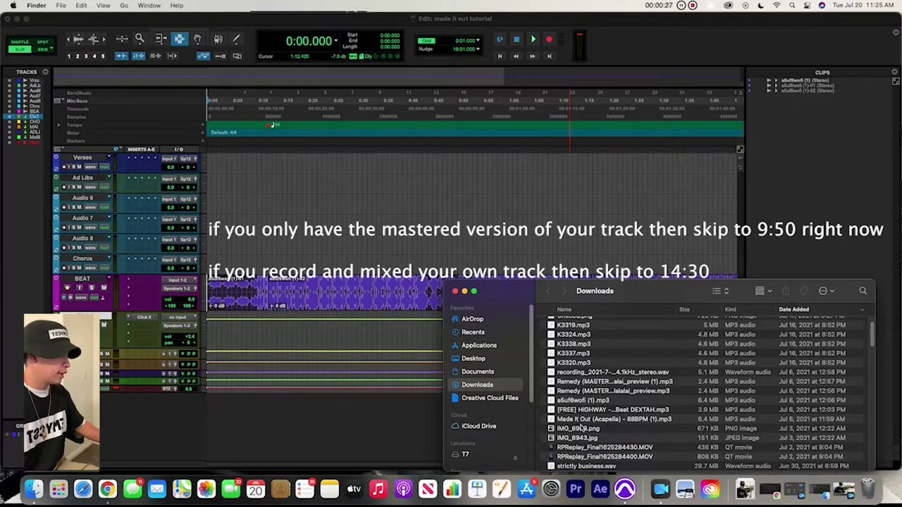
{"action": "left_click_drag", "start_coordinate": [579, 425], "coordinate": [236, 252]}
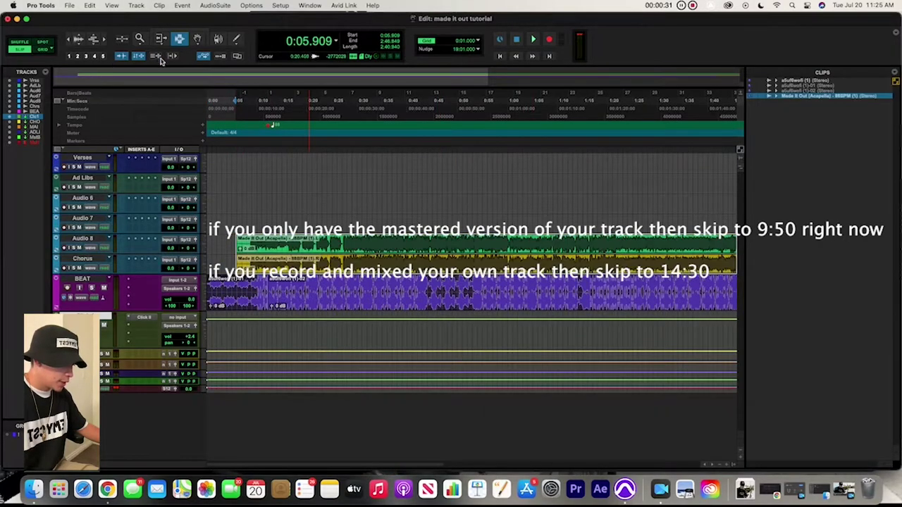
Create one new stereo audio track in the session
{"action": "left_click", "coordinate": [197, 39]}
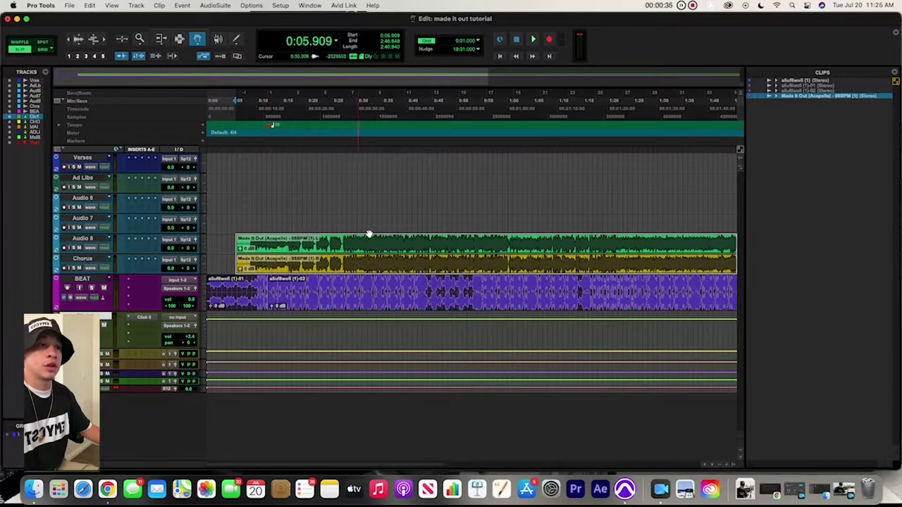
{"action": "left_click", "coordinate": [136, 5]}
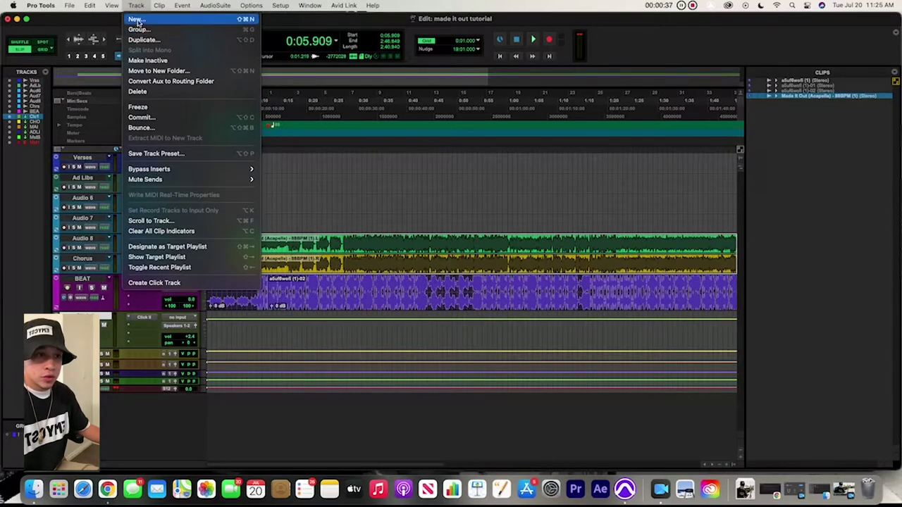
{"action": "left_click", "coordinate": [137, 19]}
{"action": "left_click", "coordinate": [431, 177]}
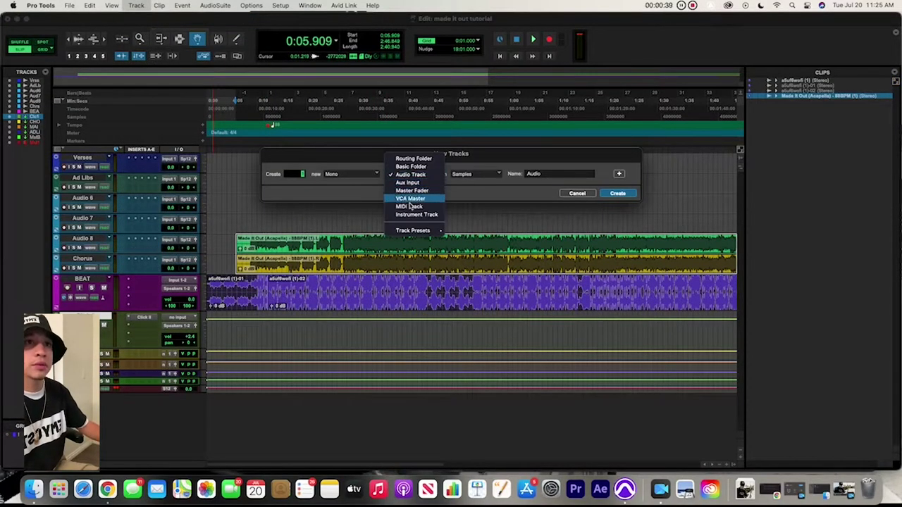
{"action": "left_click", "coordinate": [360, 181]}
{"action": "left_click", "coordinate": [351, 174]}
{"action": "left_click", "coordinate": [339, 183]}
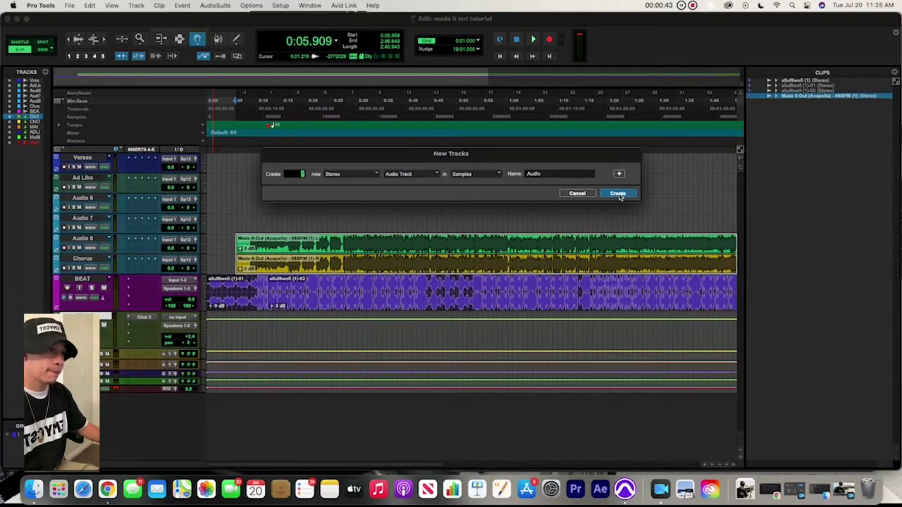
{"action": "left_click", "coordinate": [617, 193]}
Move the acapella clip to the session start on the new Audio 1 track and reorder the tracks so Audio 1 sits directly above BEAT
{"action": "left_click_drag", "start_coordinate": [273, 245], "coordinate": [217, 394]}
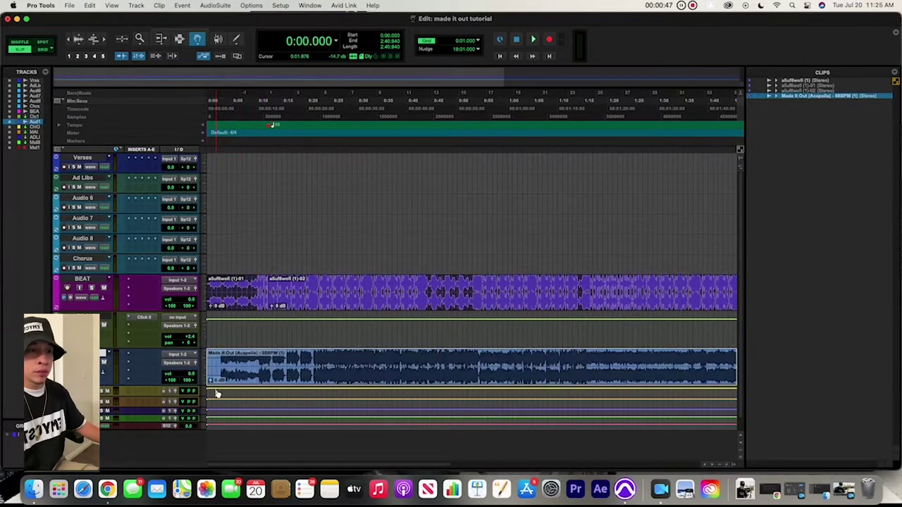
{"action": "left_click_drag", "start_coordinate": [93, 351], "coordinate": [79, 284]}
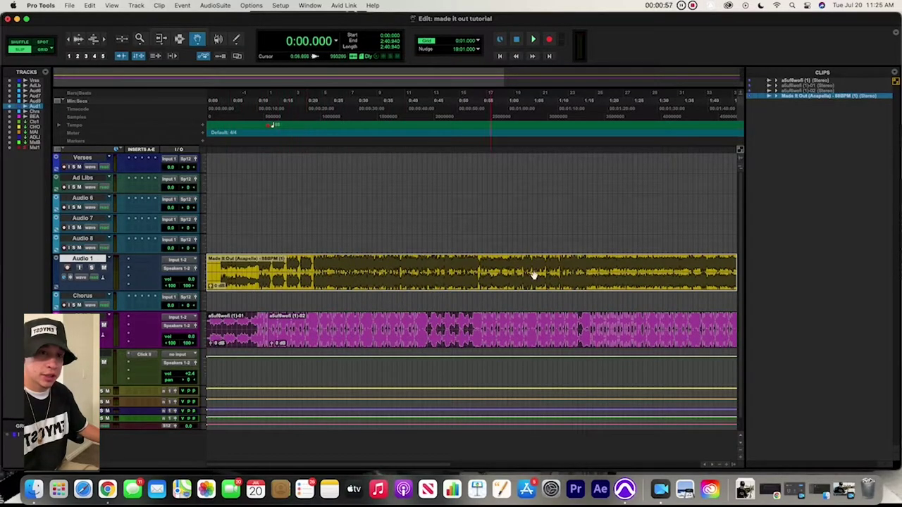
{"action": "left_click_drag", "start_coordinate": [94, 299], "coordinate": [83, 243]}
{"action": "left_click", "coordinate": [360, 285]}
{"action": "left_click", "coordinate": [317, 297]}
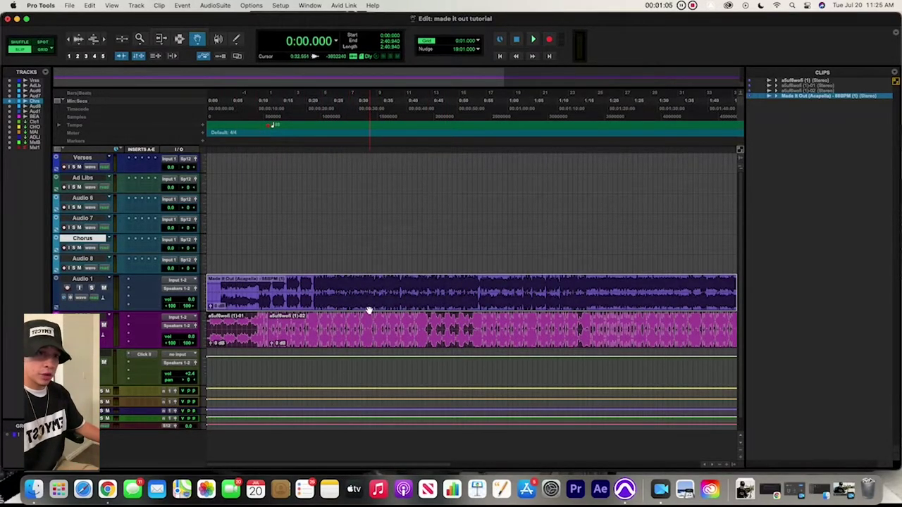
{"action": "left_click", "coordinate": [396, 209]}
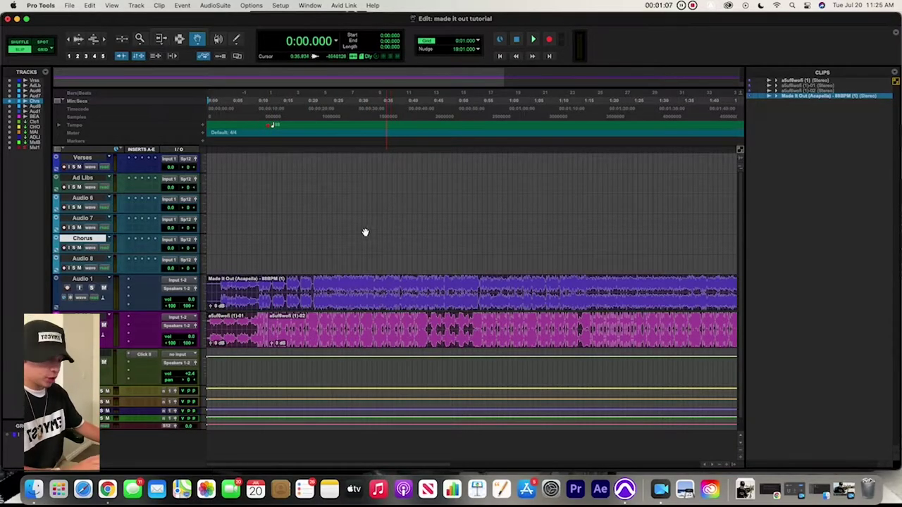
Play the acapella with the beat from the session start and mute the click track
{"action": "left_click", "coordinate": [246, 280]}
{"action": "key", "text": "space"}
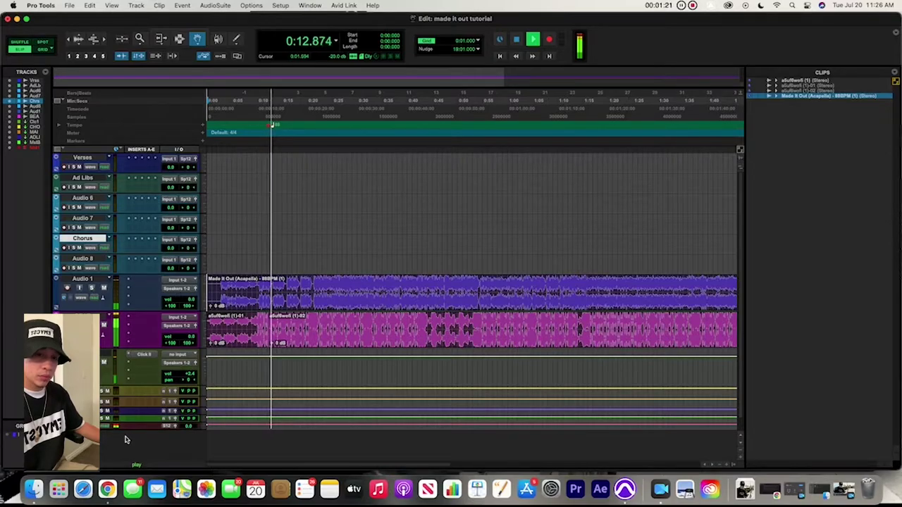
{"action": "left_click", "coordinate": [104, 362]}
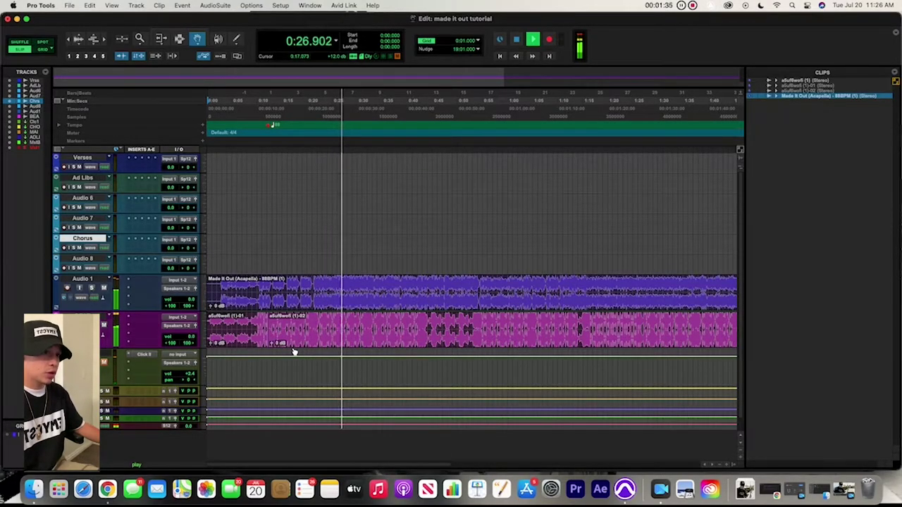
{"action": "key", "text": "space"}
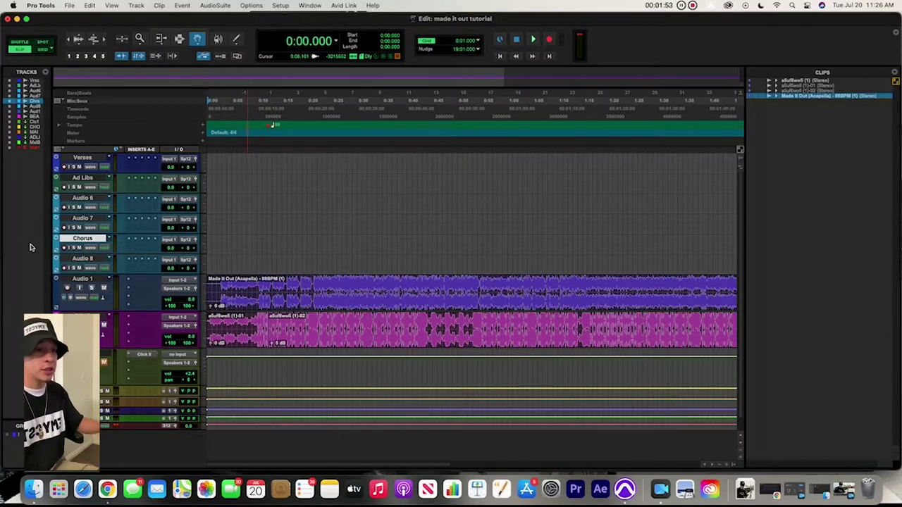
Find where the acapella's opening section ends and delete about 2.6 seconds of it from about 0:21.2
{"action": "left_click", "coordinate": [161, 39]}
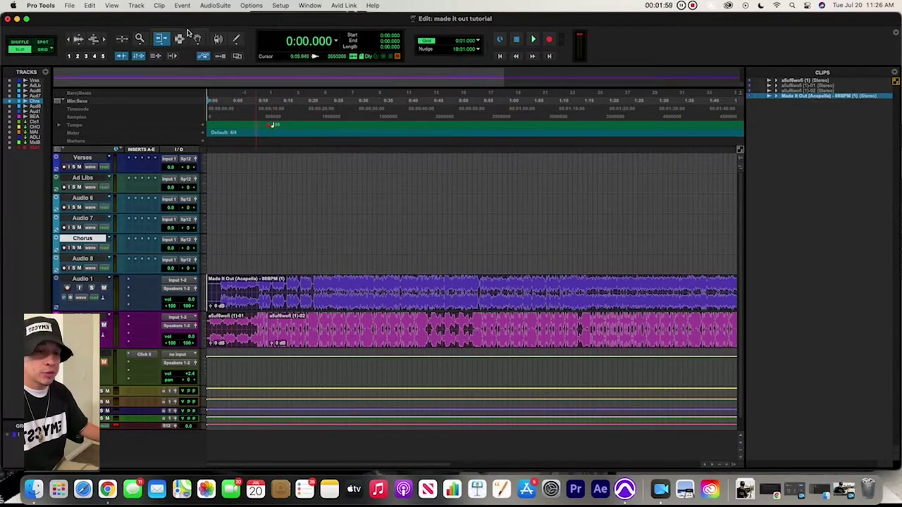
{"action": "left_click", "coordinate": [179, 40]}
{"action": "left_click", "coordinate": [314, 290]}
{"action": "key", "text": "space"}
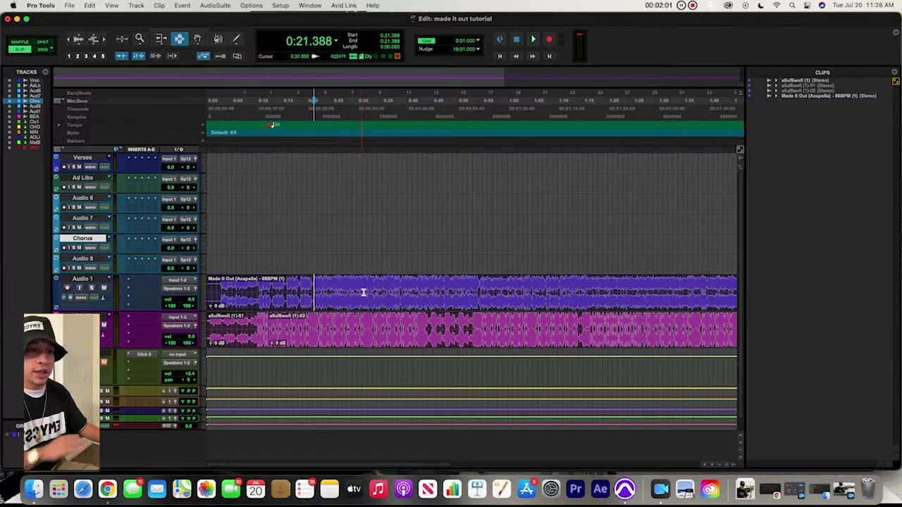
{"action": "key", "text": "space"}
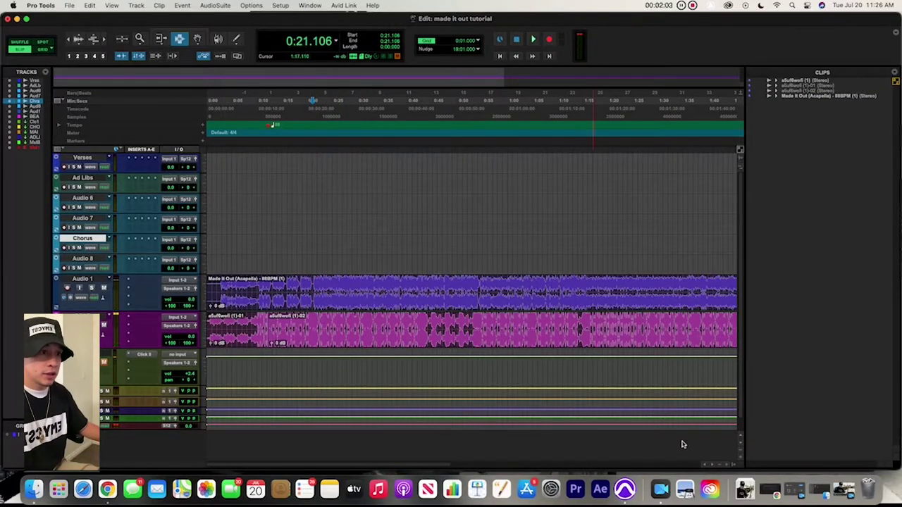
{"action": "left_click", "coordinate": [723, 467]}
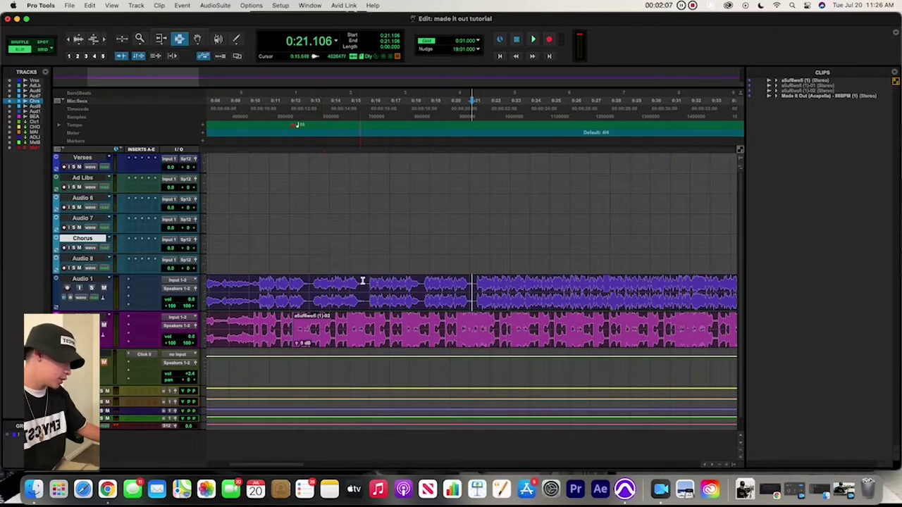
{"action": "left_click_drag", "start_coordinate": [422, 286], "coordinate": [561, 286]}
{"action": "left_click", "coordinate": [423, 289]}
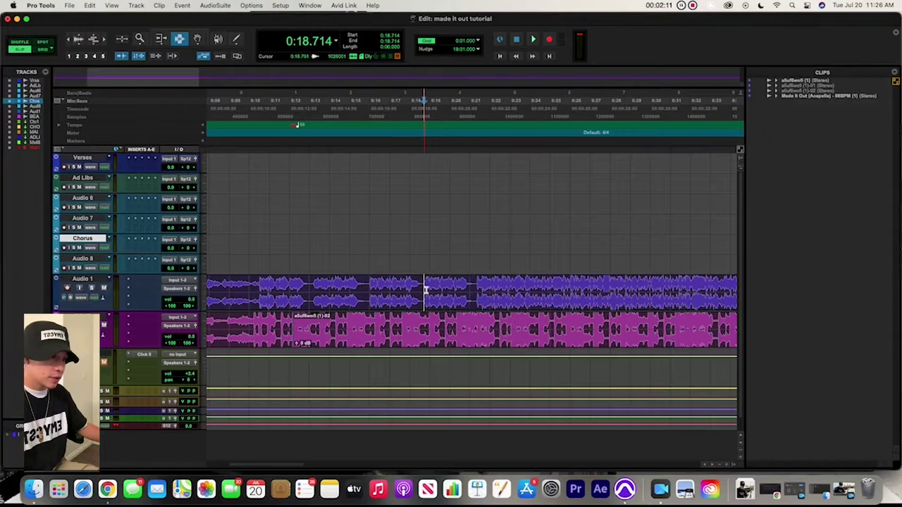
{"action": "key", "text": "space"}
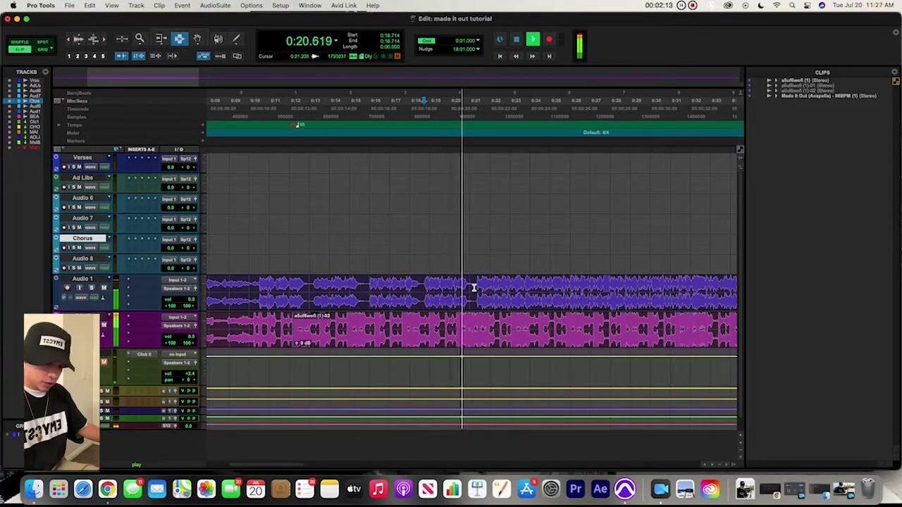
{"action": "left_click_drag", "start_coordinate": [474, 288], "coordinate": [526, 288]}
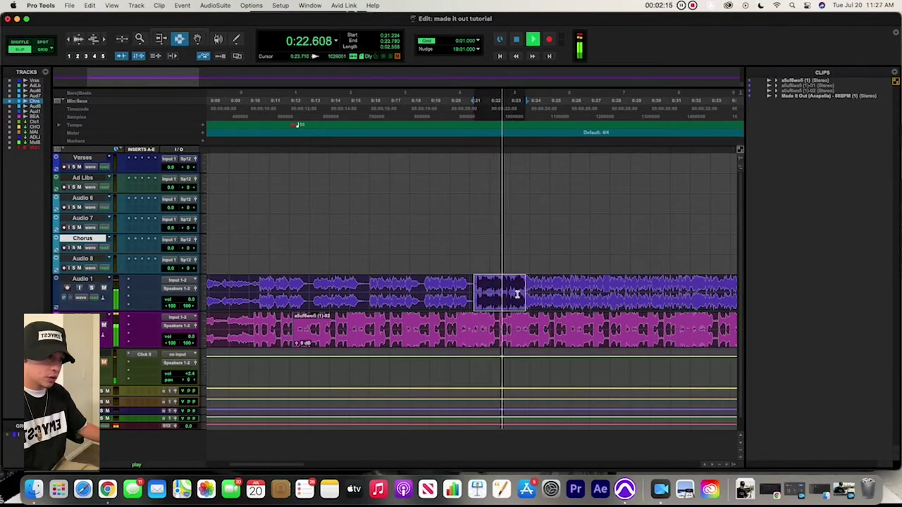
{"action": "key", "text": "Delete"}
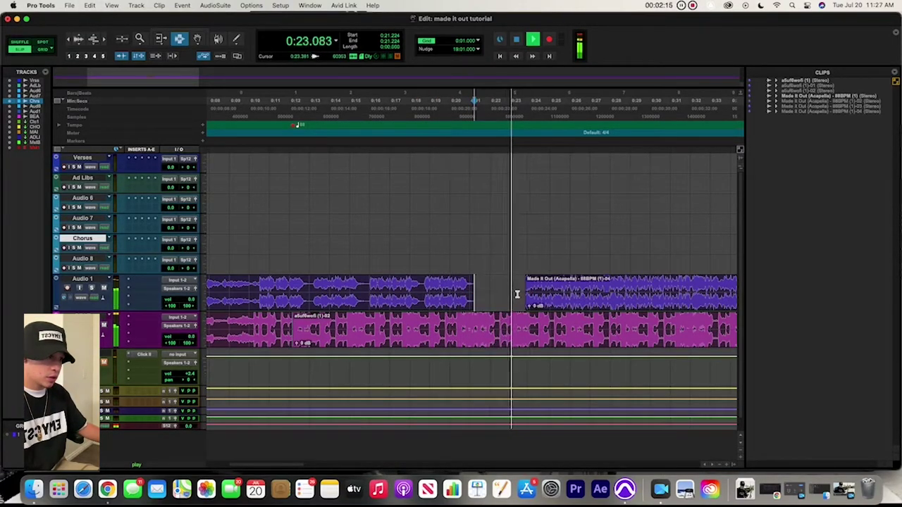
Play the remaining acapella up to about 0:54 to find where its next section starts
{"action": "left_click", "coordinate": [719, 465]}
{"action": "left_click", "coordinate": [719, 465]}
{"action": "left_click_drag", "start_coordinate": [321, 290], "coordinate": [467, 296]}
{"action": "key", "text": "space"}
{"action": "key", "text": "space"}
{"action": "key", "text": "Right"}
{"action": "key", "text": "space"}
{"action": "key", "text": "space"}
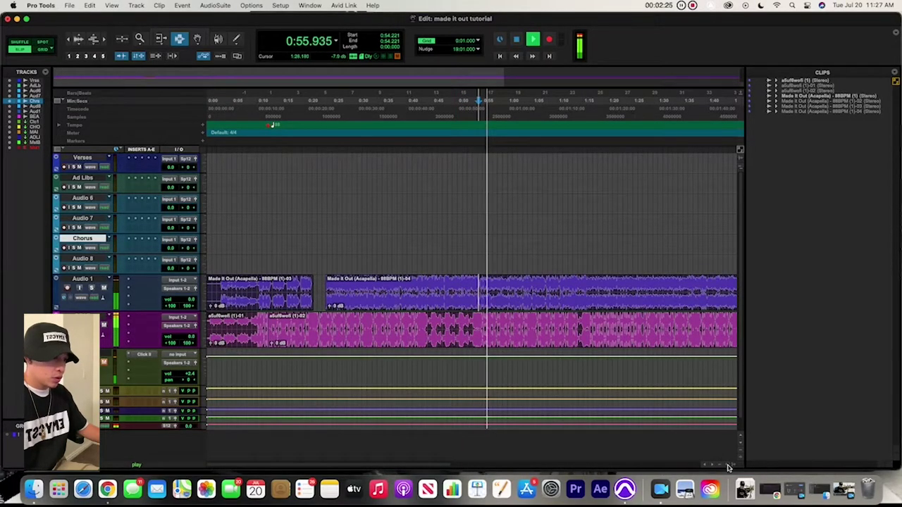
Cut the acapella just before about 0:54.1 and delete the part between the opening section and that point
{"action": "key", "text": "super+bracketright"}
{"action": "key", "text": "super+bracketright"}
{"action": "key", "text": "space"}
{"action": "key", "text": "space"}
{"action": "key", "text": "space"}
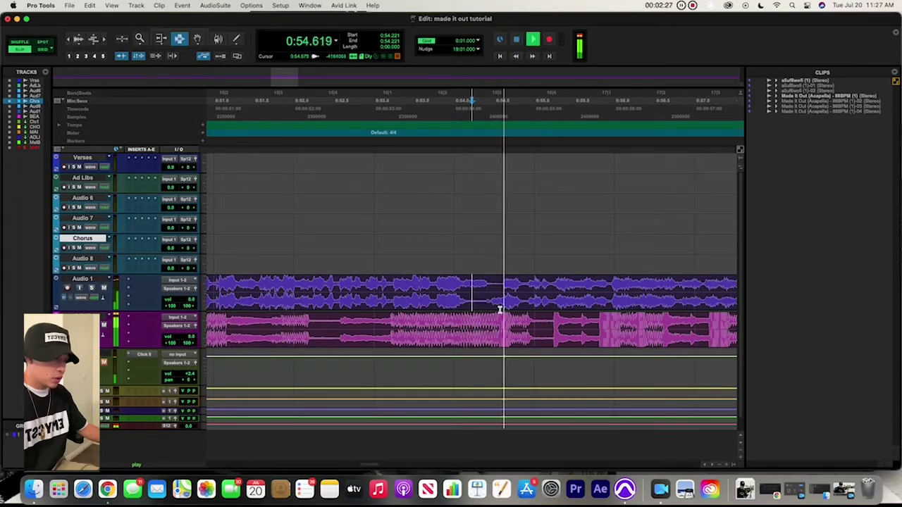
{"action": "key", "text": "space"}
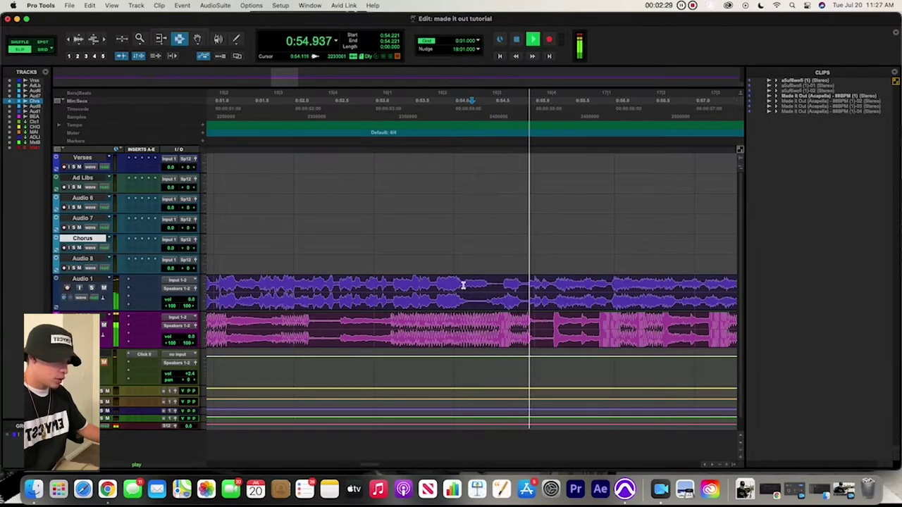
{"action": "left_click_drag", "start_coordinate": [460, 286], "coordinate": [409, 287]}
{"action": "key", "text": "BackSpace"}
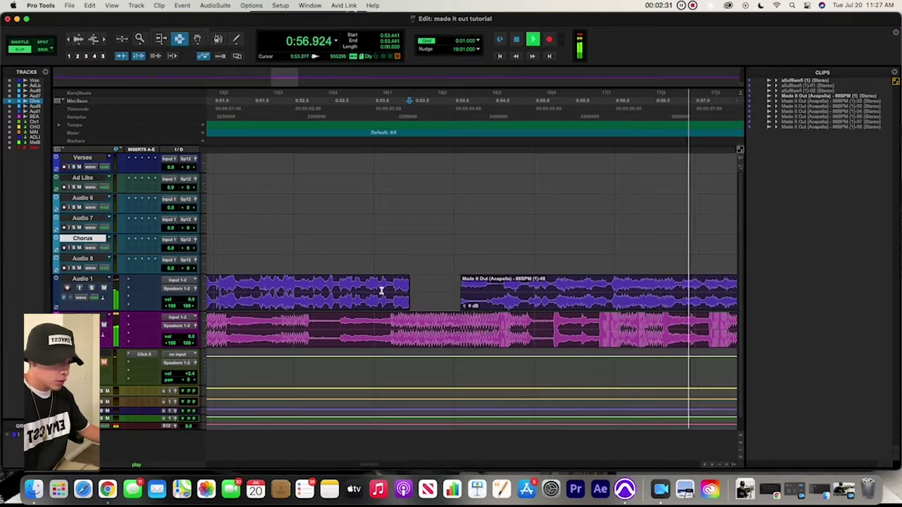
{"action": "double_click", "coordinate": [340, 291]}
{"action": "key", "text": "BackSpace"}
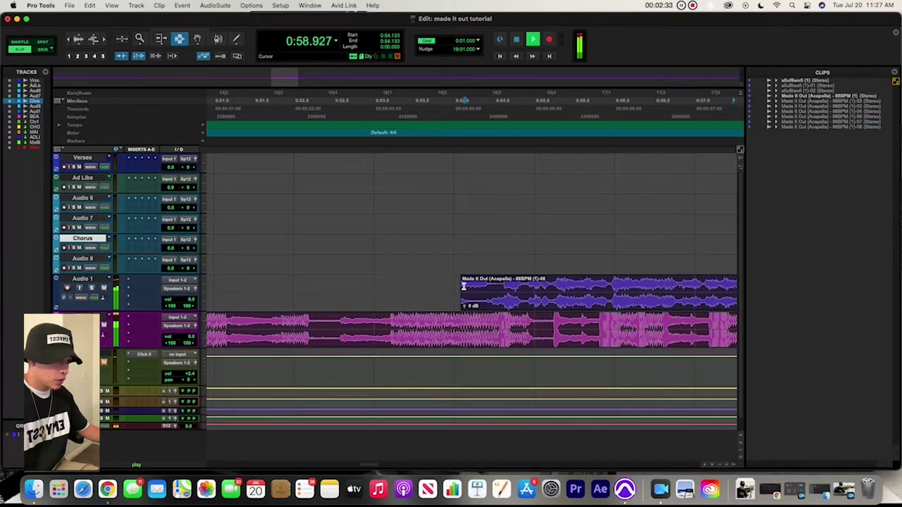
Play the beat from just before the remaining acapella clip to check the vocal's entry near 0:54
{"action": "key", "text": "space"}
{"action": "key", "text": "space"}
{"action": "left_click", "coordinate": [412, 281]}
{"action": "key", "text": "space"}
{"action": "key", "text": "space"}
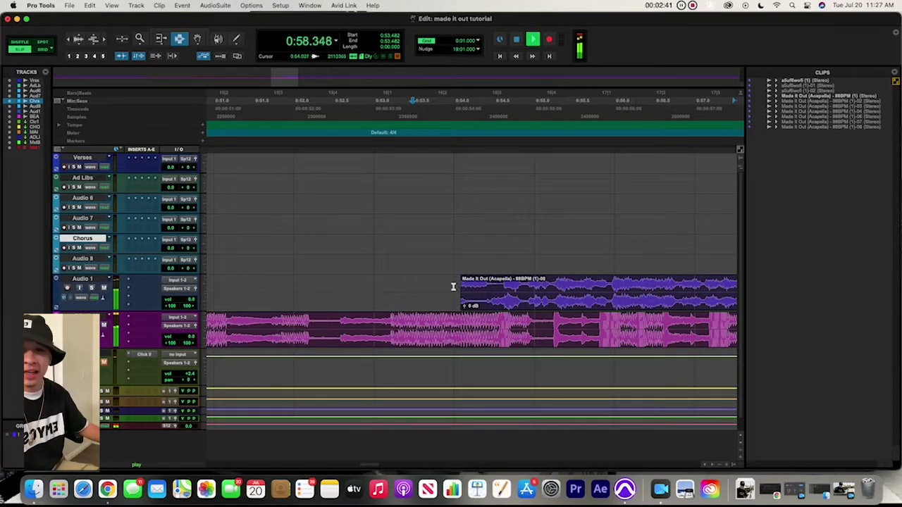
{"action": "key", "text": "space"}
{"action": "key", "text": "space"}
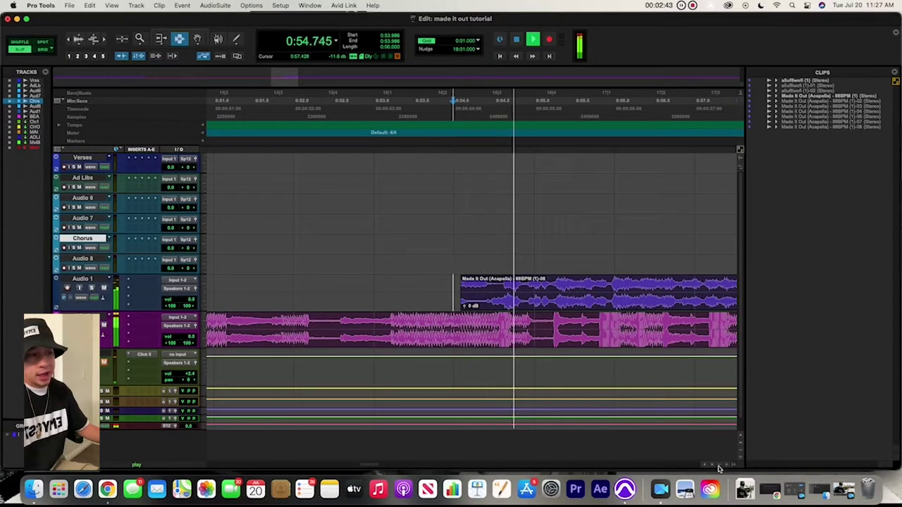
Lower the Audio 1 track's volume to -2.6 dB while the song plays
{"action": "left_click", "coordinate": [719, 465]}
{"action": "left_click", "coordinate": [718, 465]}
{"action": "left_click", "coordinate": [718, 464]}
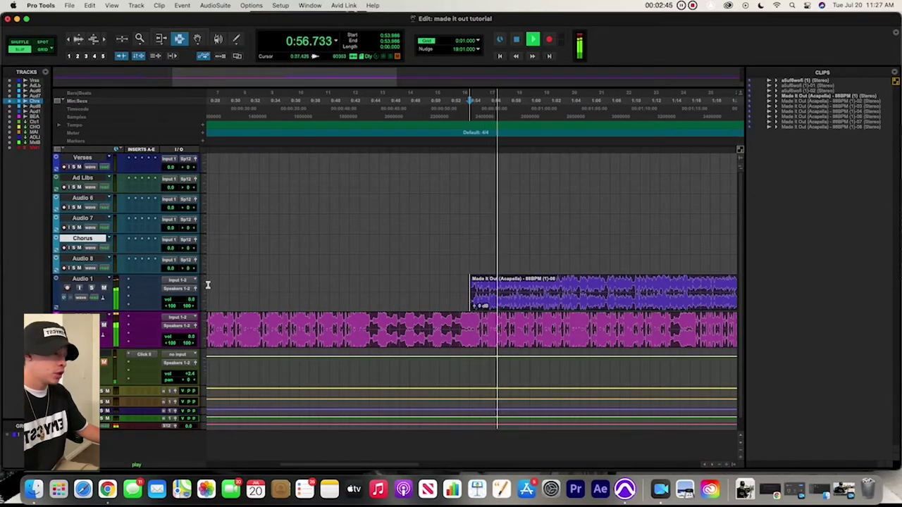
{"action": "left_click", "coordinate": [174, 300]}
{"action": "left_click_drag", "start_coordinate": [176, 301], "coordinate": [176, 304]}
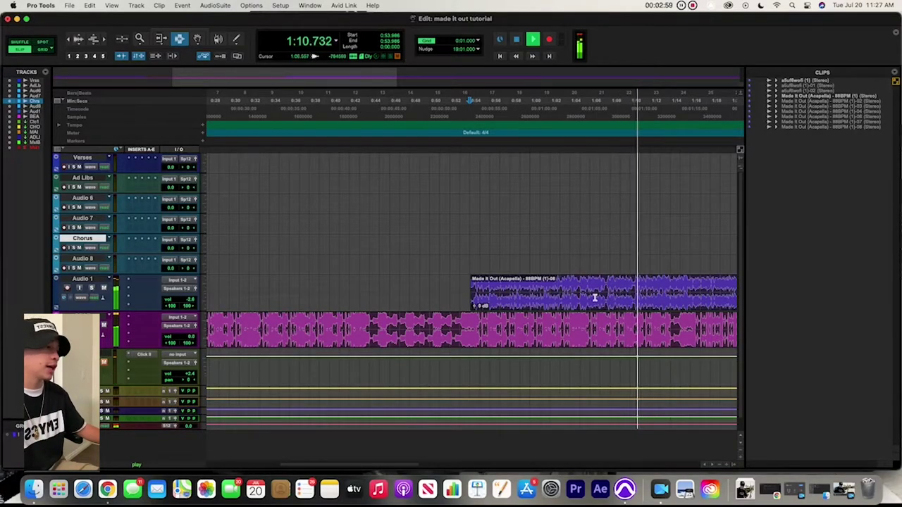
Play the acapella from several points between about 1:07 and 1:14 to find where this section ends
{"action": "left_click", "coordinate": [600, 293]}
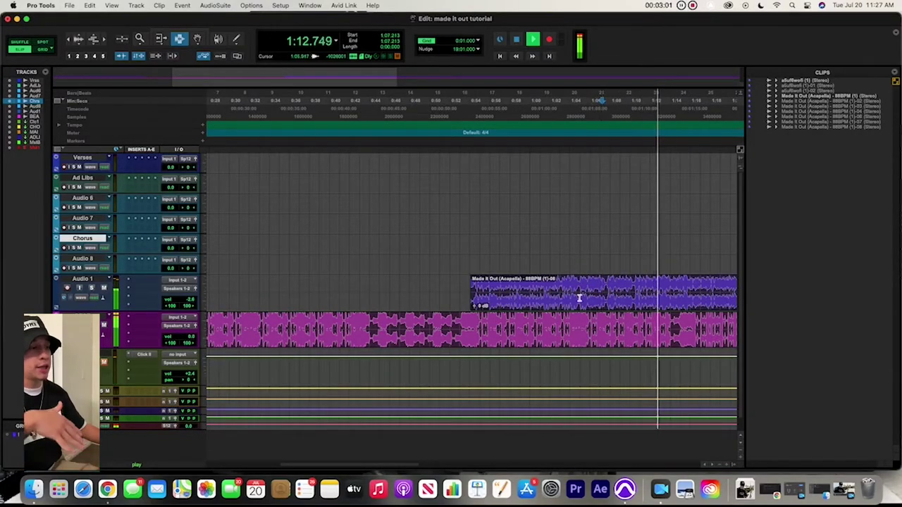
{"action": "left_click", "coordinate": [609, 291]}
{"action": "left_click", "coordinate": [634, 292]}
{"action": "left_click", "coordinate": [672, 289]}
{"action": "left_click", "coordinate": [726, 465]}
{"action": "left_click", "coordinate": [726, 465]}
{"action": "left_click", "coordinate": [727, 465]}
{"action": "left_click", "coordinate": [726, 465]}
{"action": "key", "text": "space"}
{"action": "key", "text": "space"}
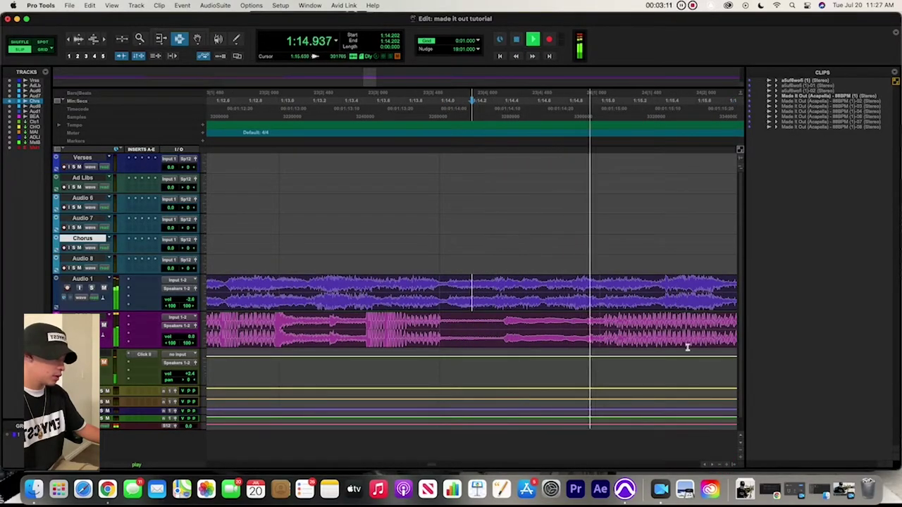
Delete a short piece of the acapella starting at about 1:15.9 to separate the section before it
{"action": "left_click", "coordinate": [718, 466]}
{"action": "key", "text": "space"}
{"action": "left_click", "coordinate": [609, 293]}
{"action": "key", "text": "space"}
{"action": "left_click_drag", "start_coordinate": [604, 291], "coordinate": [651, 291]}
{"action": "key", "text": "space"}
{"action": "key", "text": "Delete"}
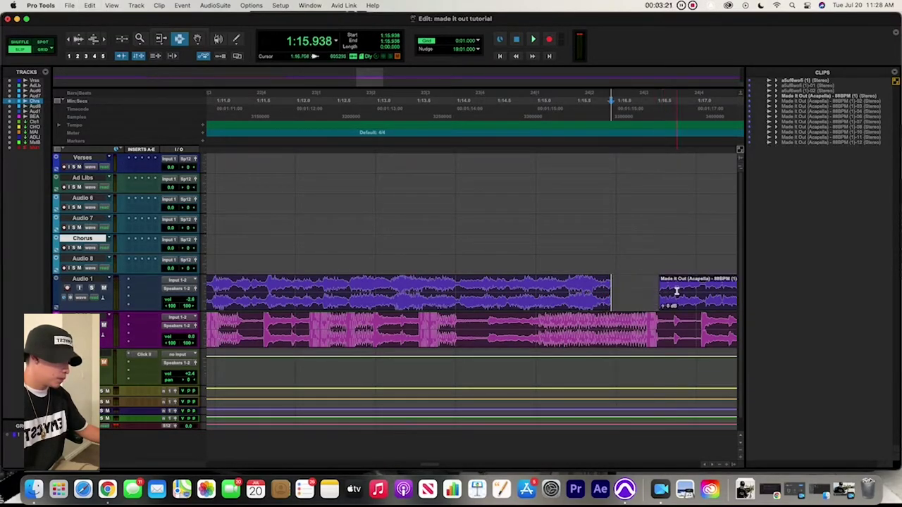
Delete the piece of the acapella between about 1:46.4 and 1:48.9 to isolate the section that starts at about 1:48.9
{"action": "left_click", "coordinate": [720, 466]}
{"action": "left_click", "coordinate": [720, 466]}
{"action": "left_click", "coordinate": [720, 466]}
{"action": "left_click", "coordinate": [720, 465]}
{"action": "left_click", "coordinate": [720, 466]}
{"action": "left_click", "coordinate": [720, 465]}
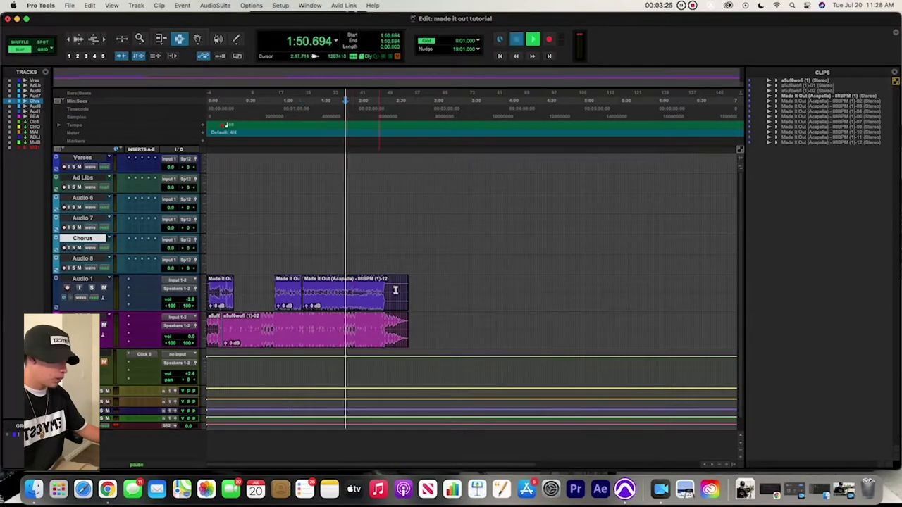
{"action": "left_click", "coordinate": [726, 465]}
{"action": "left_click", "coordinate": [726, 466]}
{"action": "left_click", "coordinate": [726, 465]}
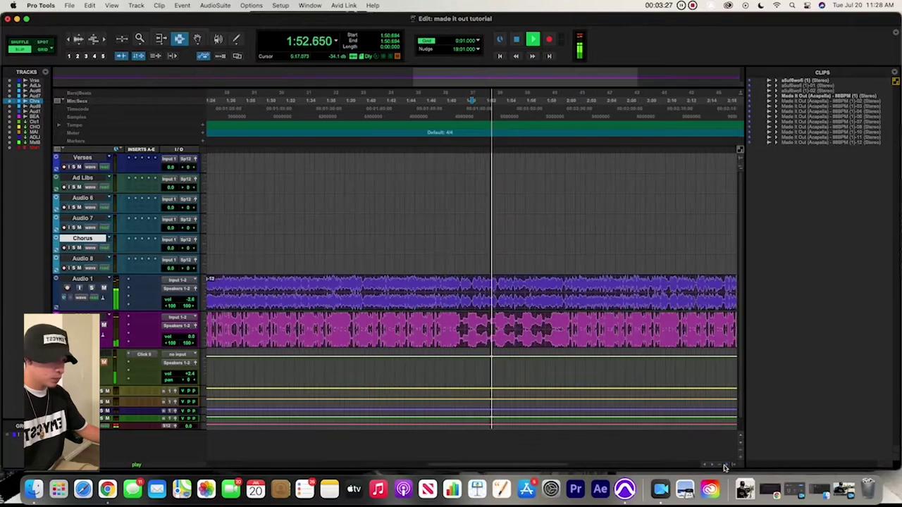
{"action": "left_click", "coordinate": [456, 287]}
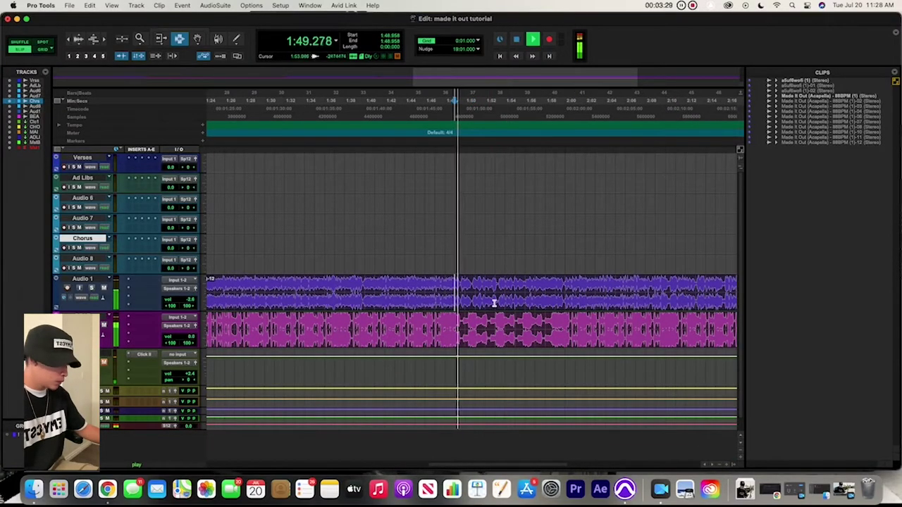
{"action": "left_click_drag", "start_coordinate": [454, 289], "coordinate": [429, 289]}
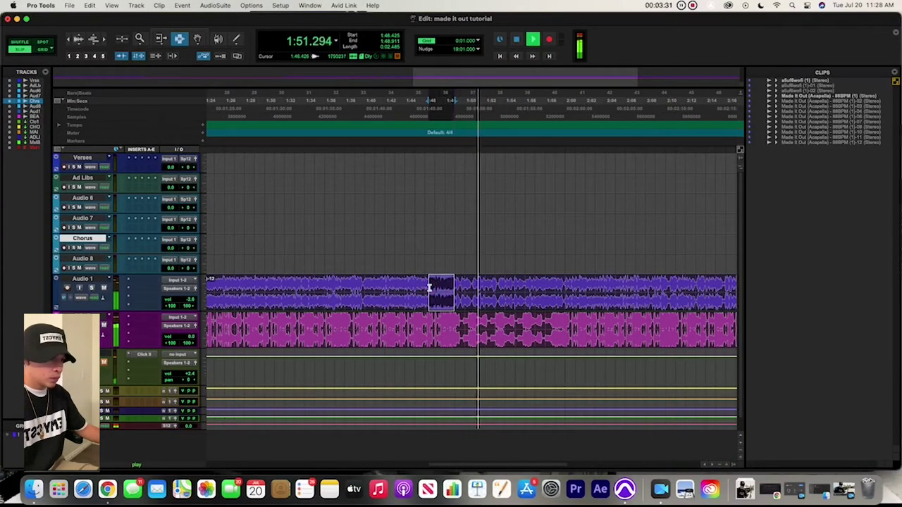
{"action": "key", "text": "Delete"}
Delete the whole acapella clip that ends at about 1:46.4, clearing the part before the last vocal section
{"action": "left_click", "coordinate": [421, 289]}
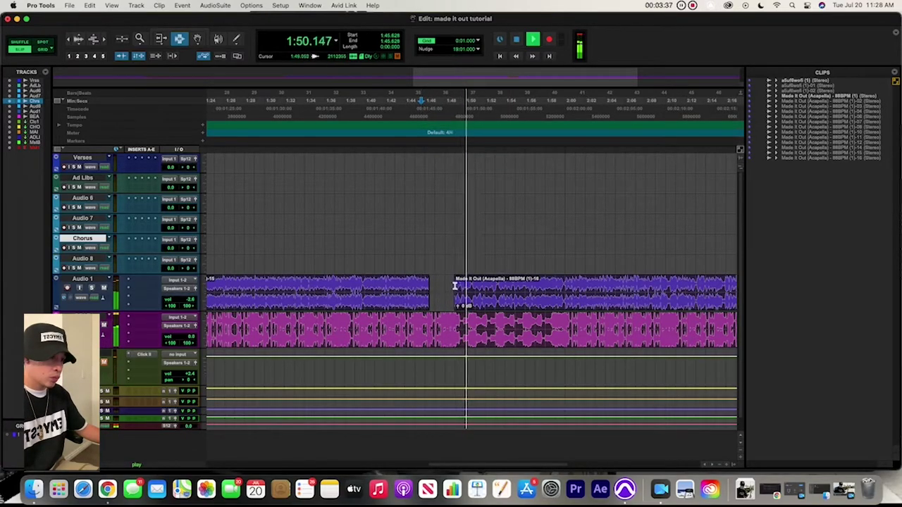
{"action": "left_click_drag", "start_coordinate": [454, 284], "coordinate": [451, 285]}
{"action": "key", "text": "Delete"}
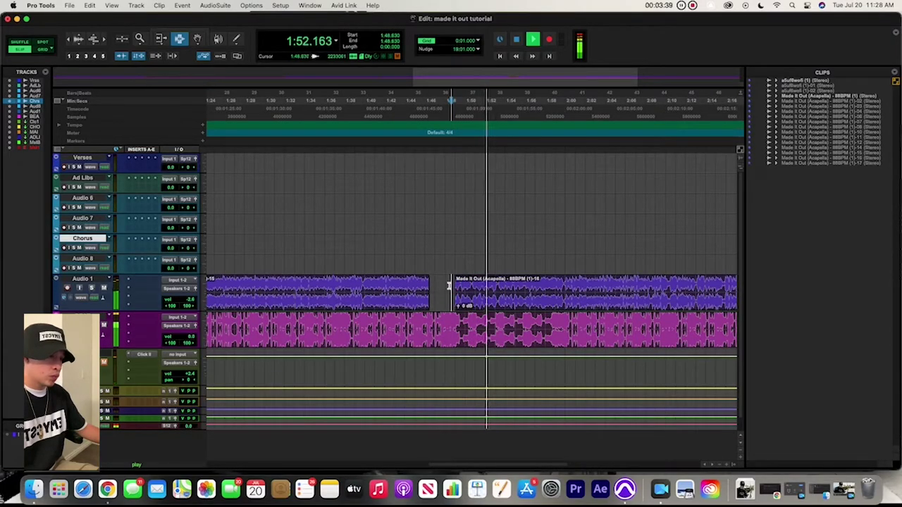
{"action": "double_click", "coordinate": [420, 285]}
{"action": "key", "text": "Delete"}
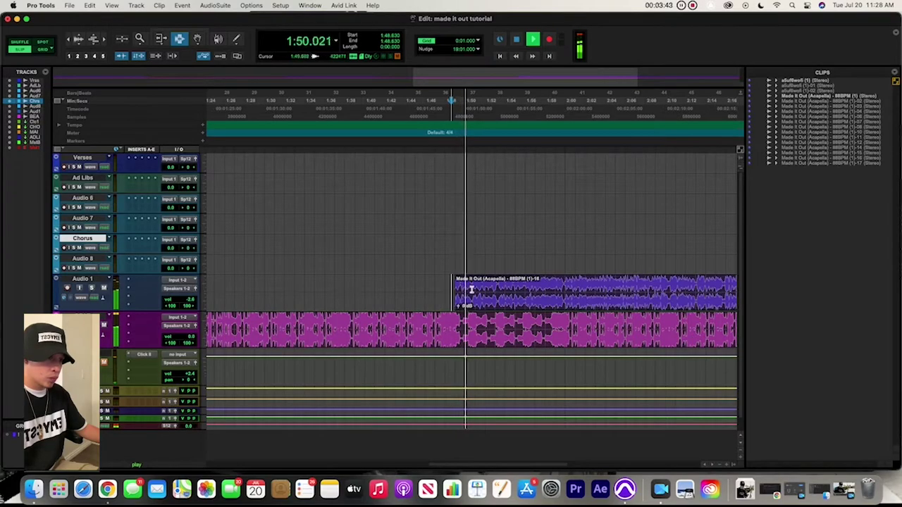
Play the start of the last acapella clip and delete its tail from about 2:22.8 to the end
{"action": "left_click", "coordinate": [457, 290]}
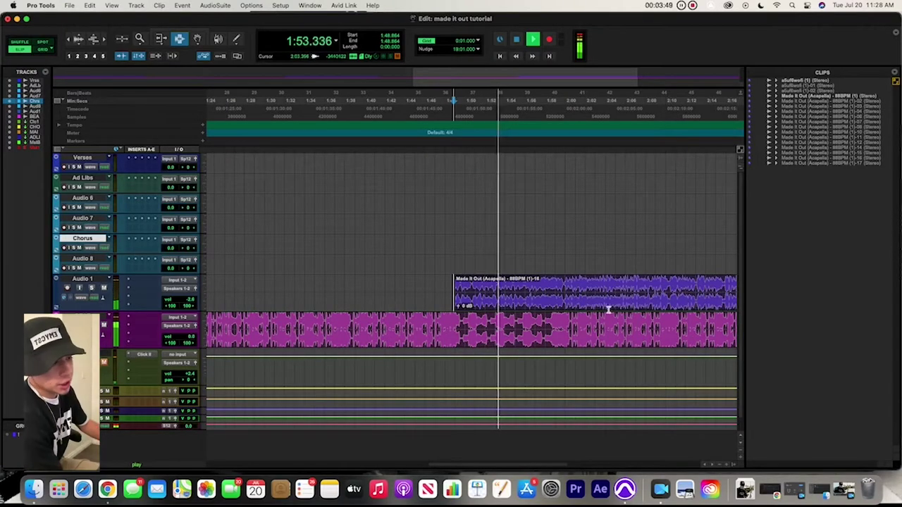
{"action": "left_click", "coordinate": [719, 466]}
{"action": "left_click", "coordinate": [719, 465]}
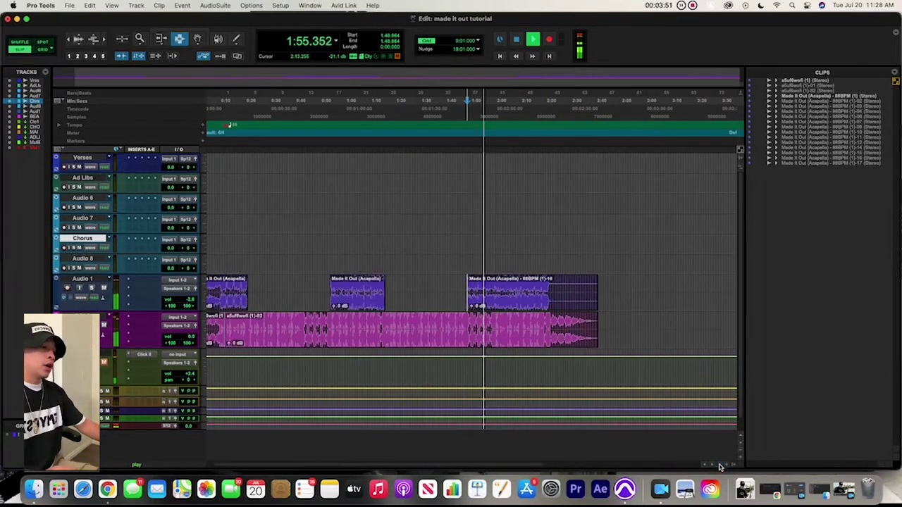
{"action": "left_click", "coordinate": [551, 283]}
{"action": "left_click_drag", "start_coordinate": [552, 283], "coordinate": [612, 284]}
{"action": "key", "text": "Delete"}
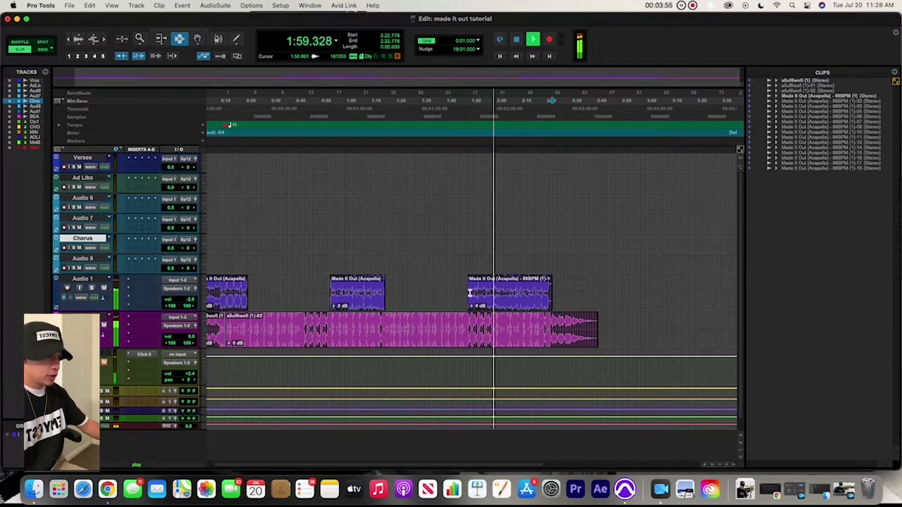
Play the first acapella clip from about 0:01.9 and trim its start to about 0:09.9
{"action": "left_click", "coordinate": [719, 465]}
{"action": "left_click", "coordinate": [719, 465]}
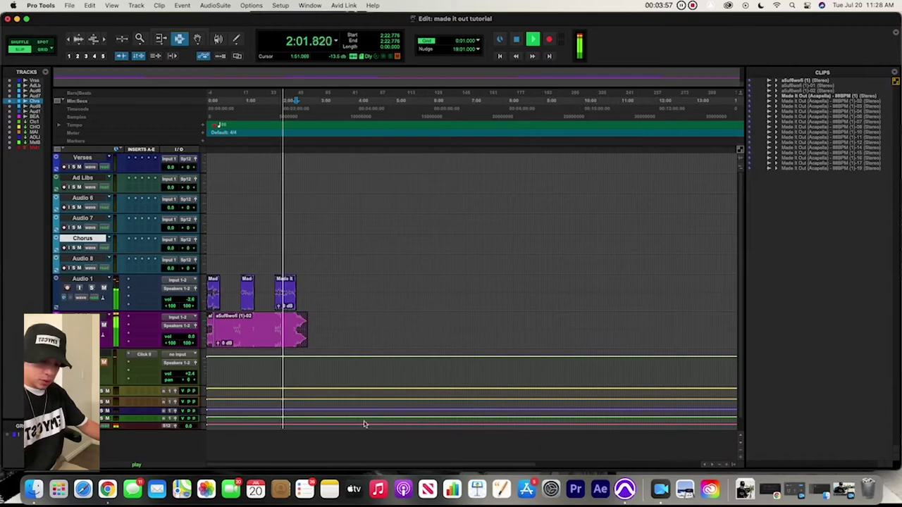
{"action": "left_click", "coordinate": [726, 465]}
{"action": "left_click", "coordinate": [727, 465]}
{"action": "left_click_drag", "start_coordinate": [585, 464], "coordinate": [518, 463]}
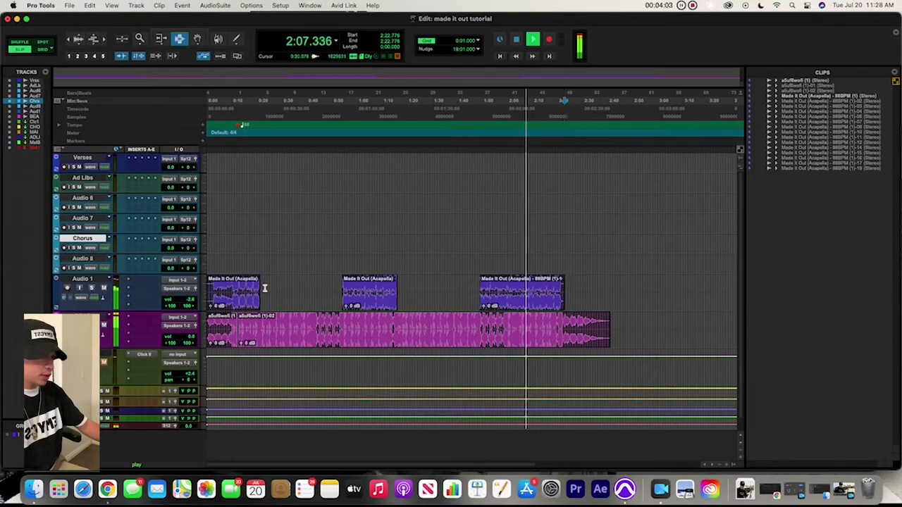
{"action": "left_click", "coordinate": [212, 289]}
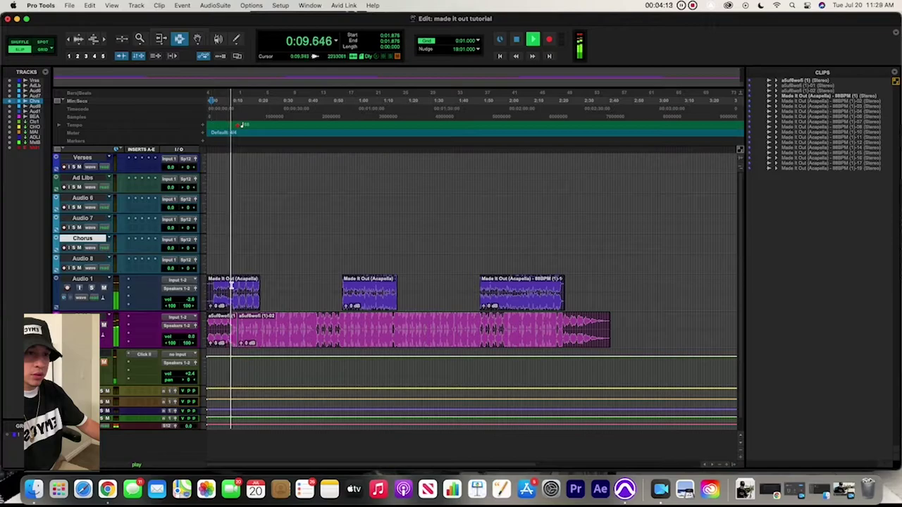
{"action": "key", "text": "a"}
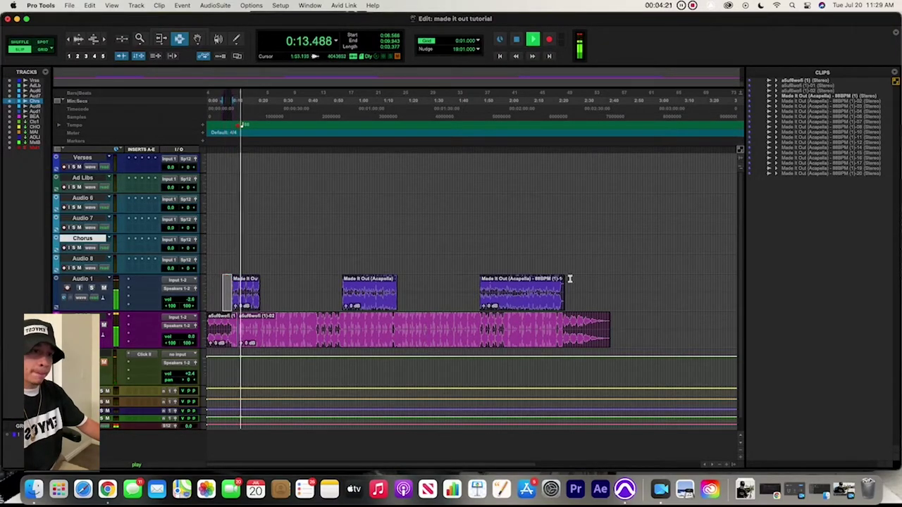
Play the session from the very beginning to check the beat's intro leading into the first acapella clip
{"action": "key", "text": "Return"}
{"action": "key", "text": "space"}
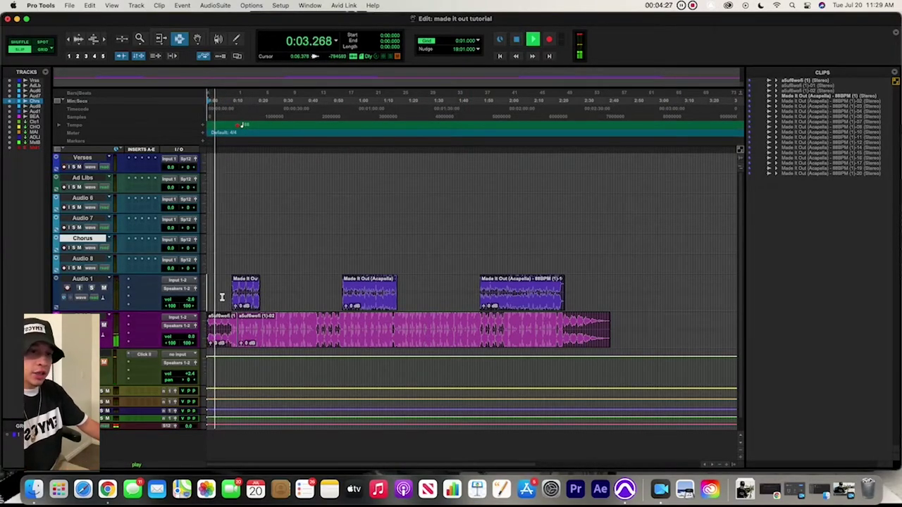
{"action": "key", "text": "space"}
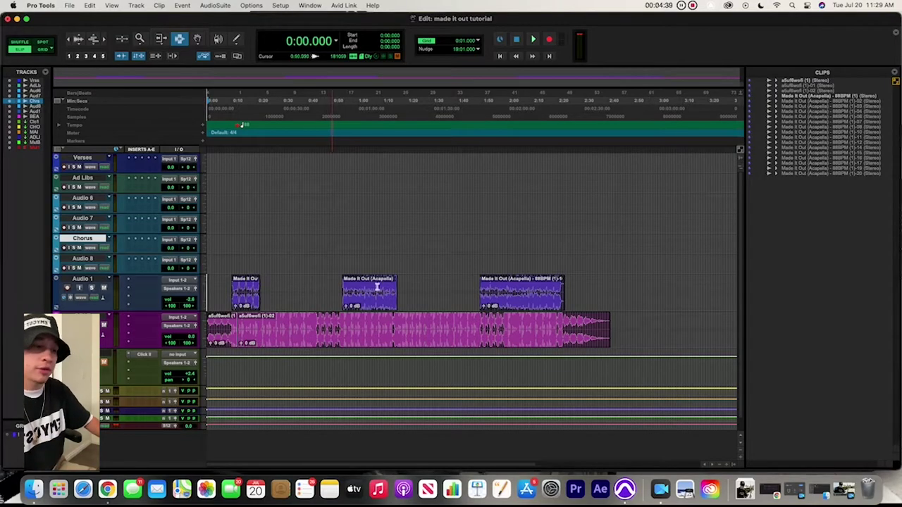
{"action": "left_click", "coordinate": [330, 293]}
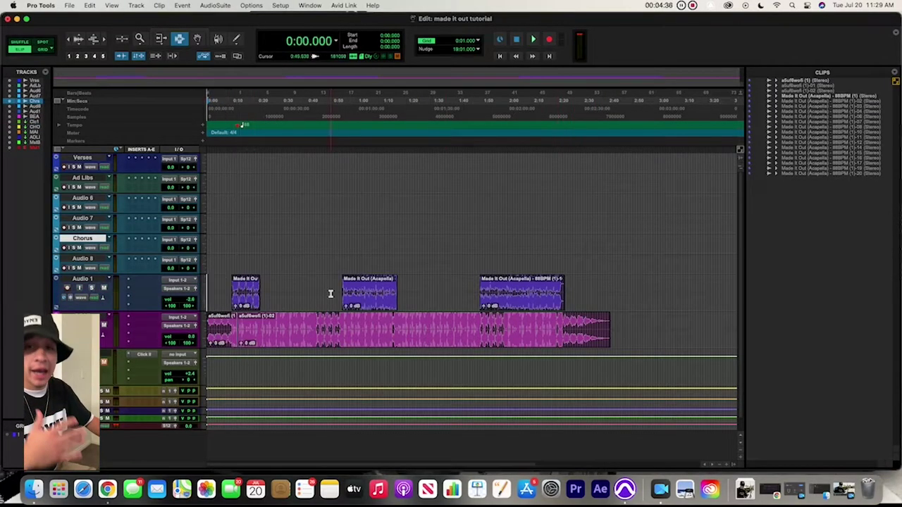
Open the recent session "remedy (vegas set)" in a full-screen window, without saving the changes to "made it out tutorial"
{"action": "left_click", "coordinate": [70, 5]}
{"action": "mouse_move", "coordinate": [83, 50]}
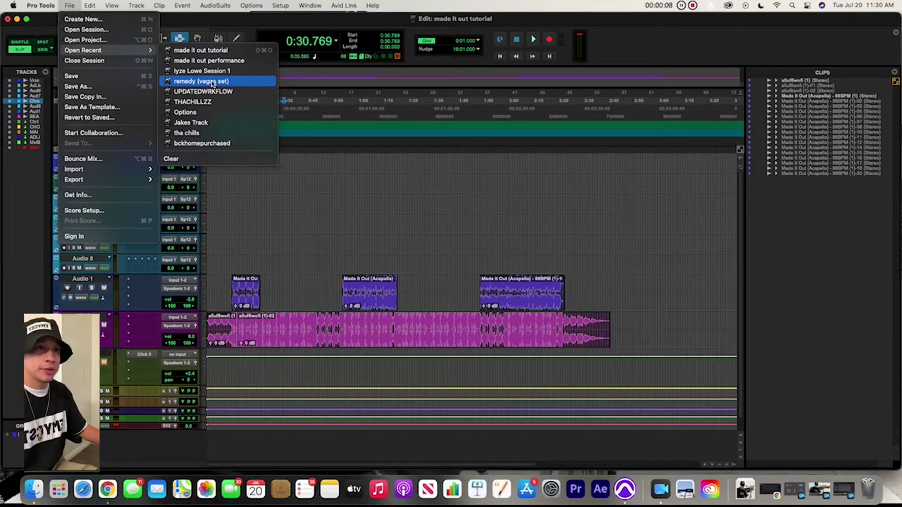
{"action": "left_click", "coordinate": [211, 81]}
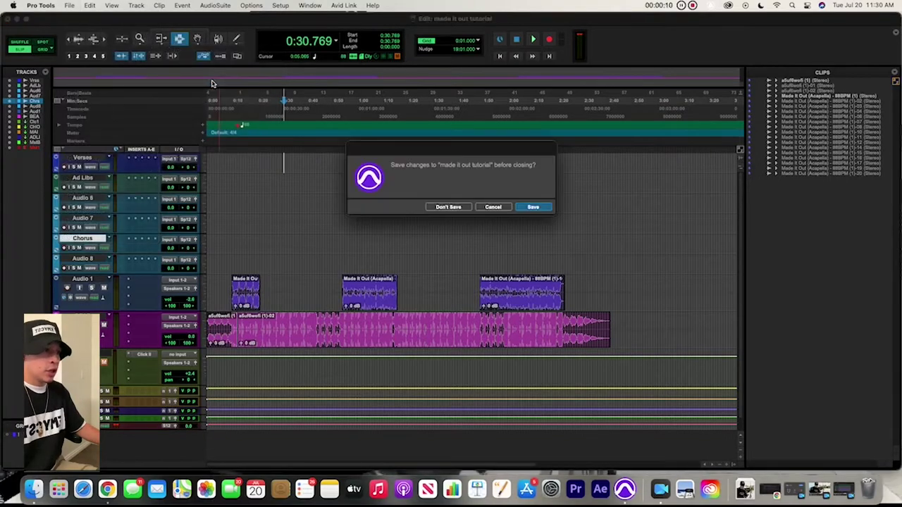
{"action": "left_click", "coordinate": [448, 206]}
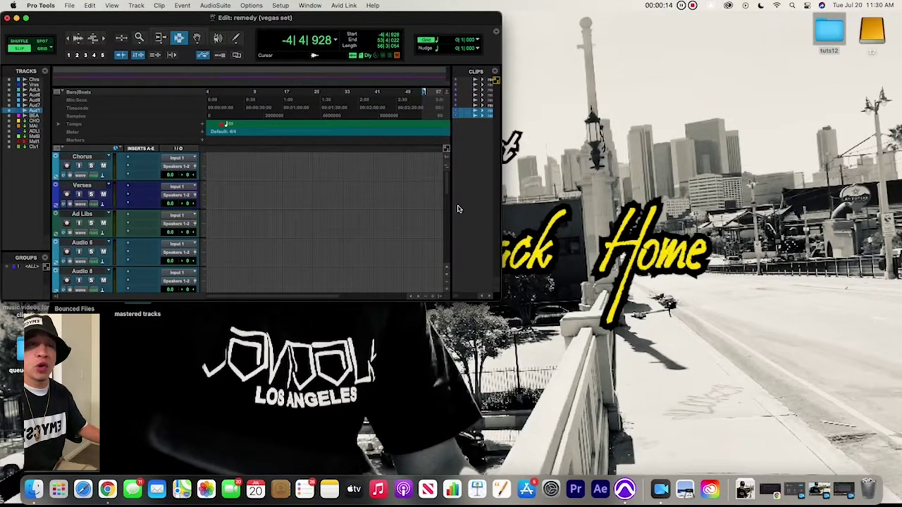
{"action": "left_click", "coordinate": [26, 19]}
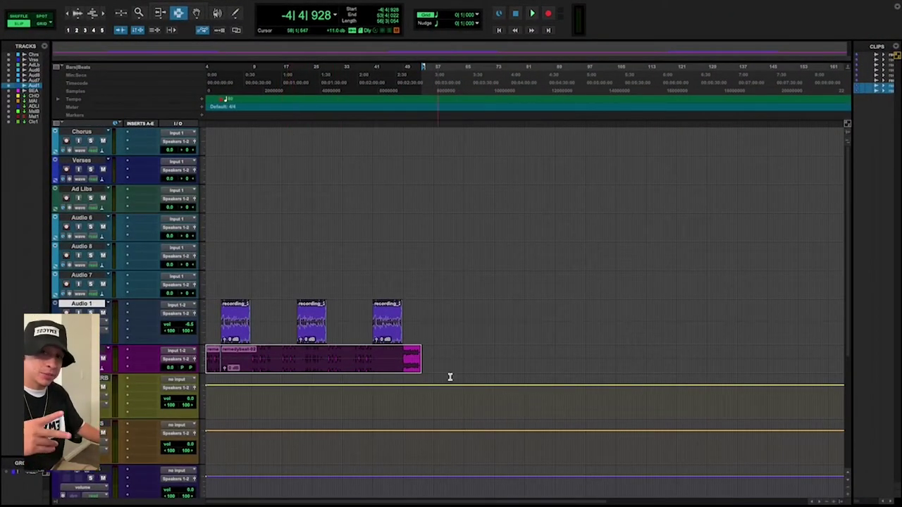
{"action": "key", "text": "Return"}
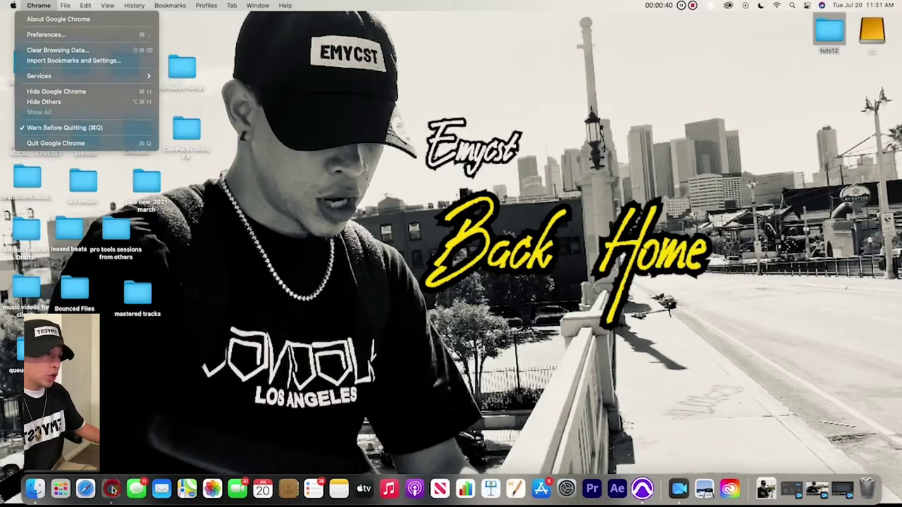
Switch to Chrome to open the LALAL.AI site, and open the "mastered tracks" folder on the desktop
{"action": "left_click", "coordinate": [111, 488]}
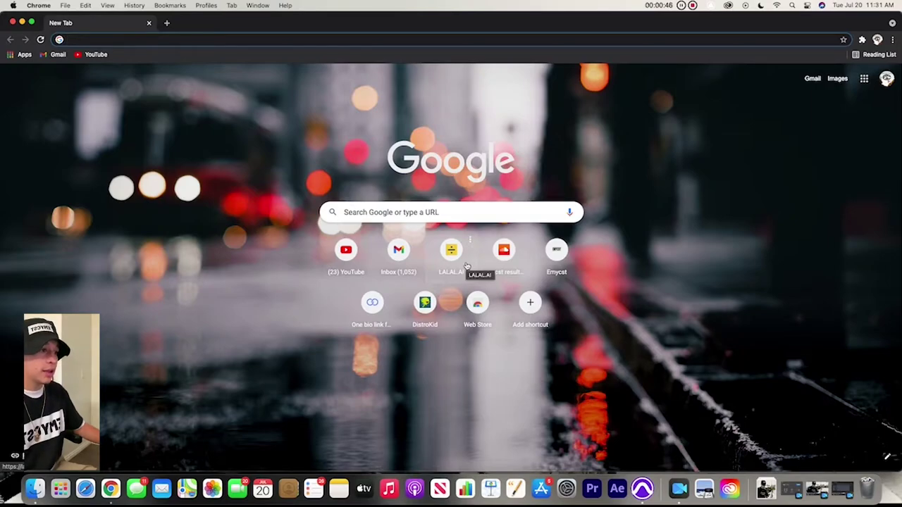
{"action": "left_click", "coordinate": [452, 256]}
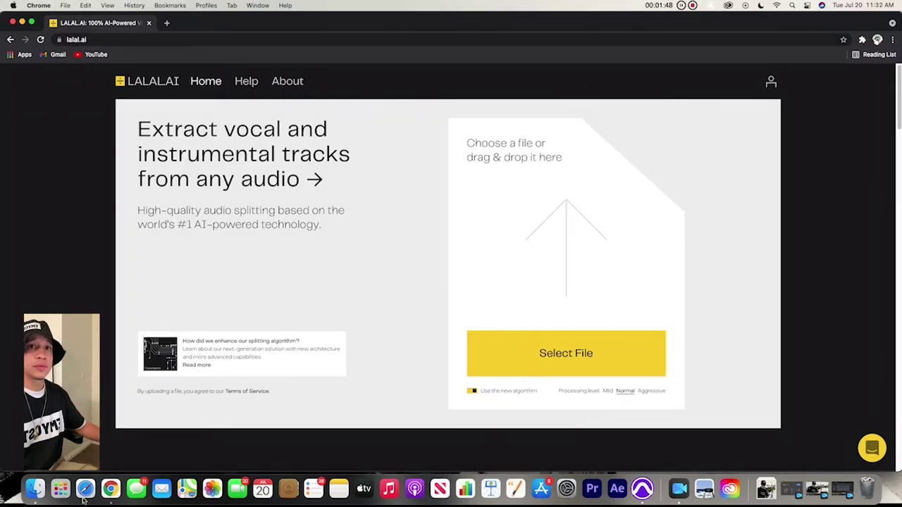
{"action": "left_click", "coordinate": [21, 23]}
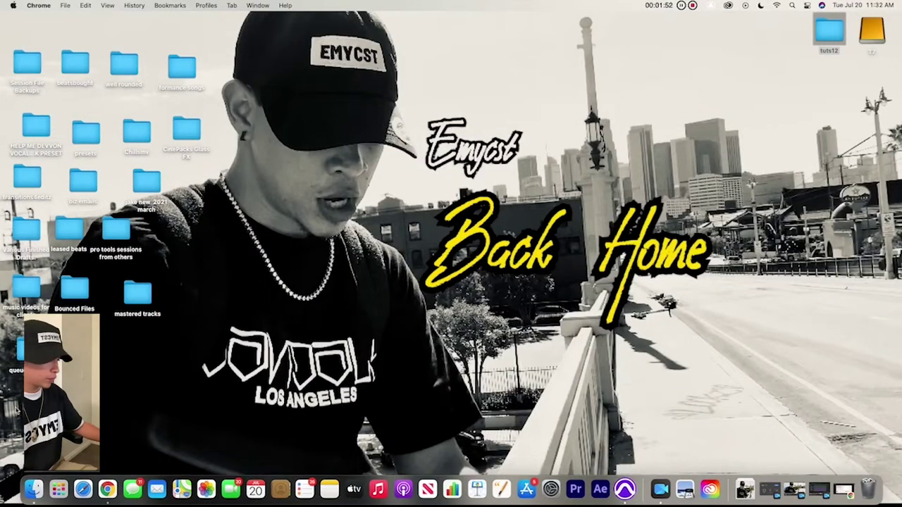
{"action": "double_click", "coordinate": [138, 294]}
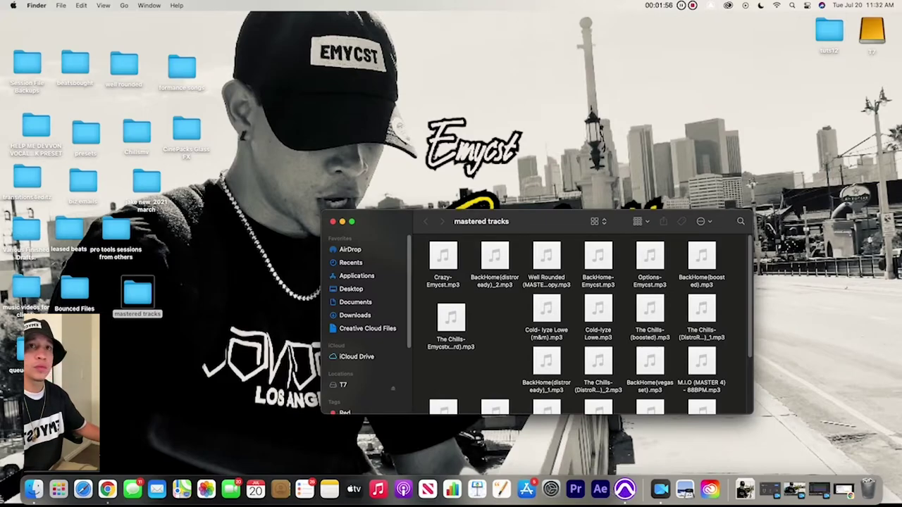
Arrange the browser and the "mastered tracks" folder one above the other and upload the Remedy (MASTER 2) MP3 to LALAL.AI
{"action": "left_click", "coordinate": [107, 488]}
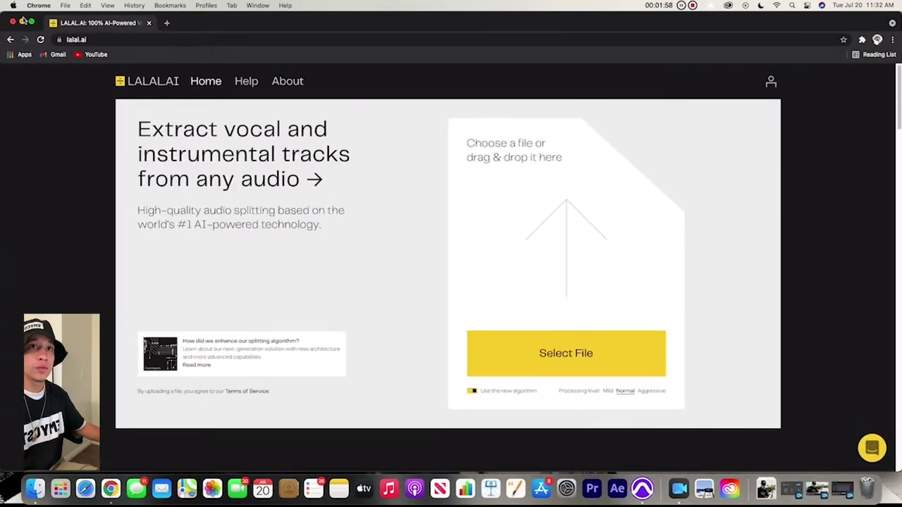
{"action": "left_click_drag", "start_coordinate": [32, 13], "coordinate": [42, 263]}
{"action": "left_click_drag", "start_coordinate": [524, 224], "coordinate": [527, 97]}
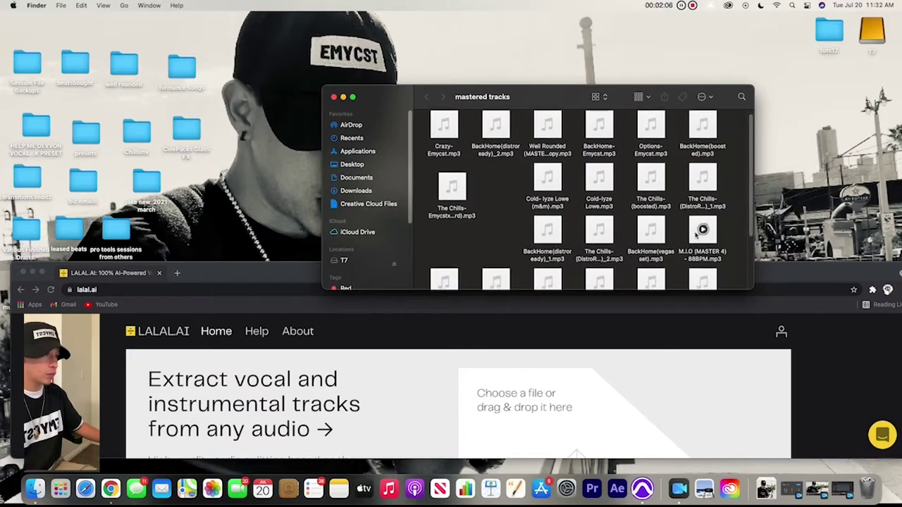
{"action": "scroll", "coordinate": [703, 236], "scroll_direction": "down", "scroll_amount": 5}
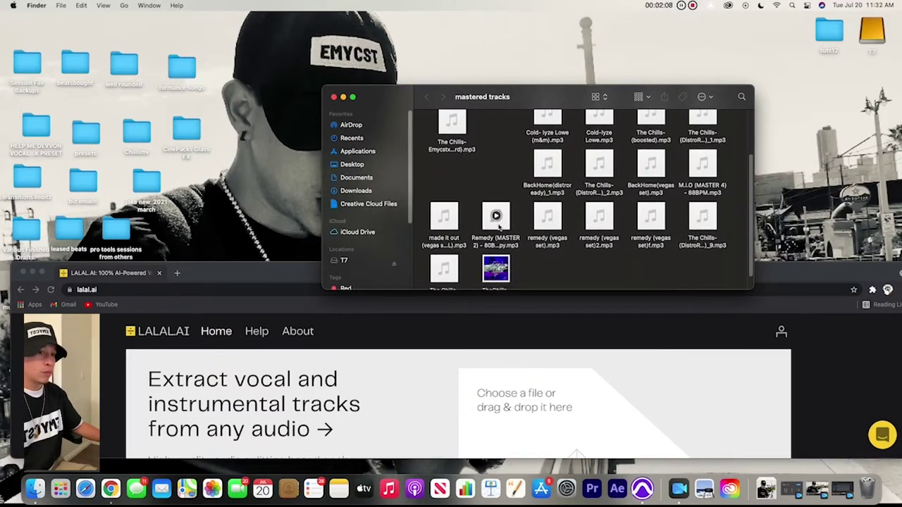
{"action": "scroll", "coordinate": [500, 217], "scroll_direction": "down", "scroll_amount": 2}
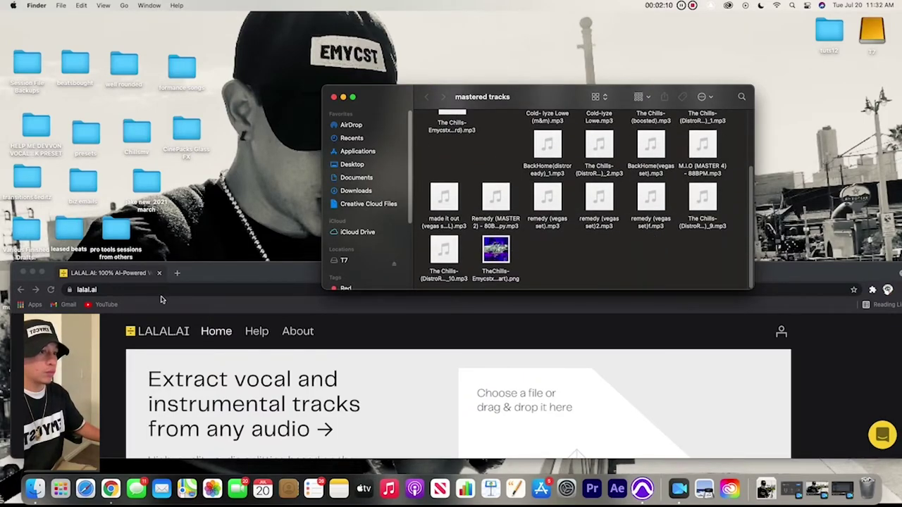
{"action": "left_click_drag", "start_coordinate": [194, 274], "coordinate": [248, 88]}
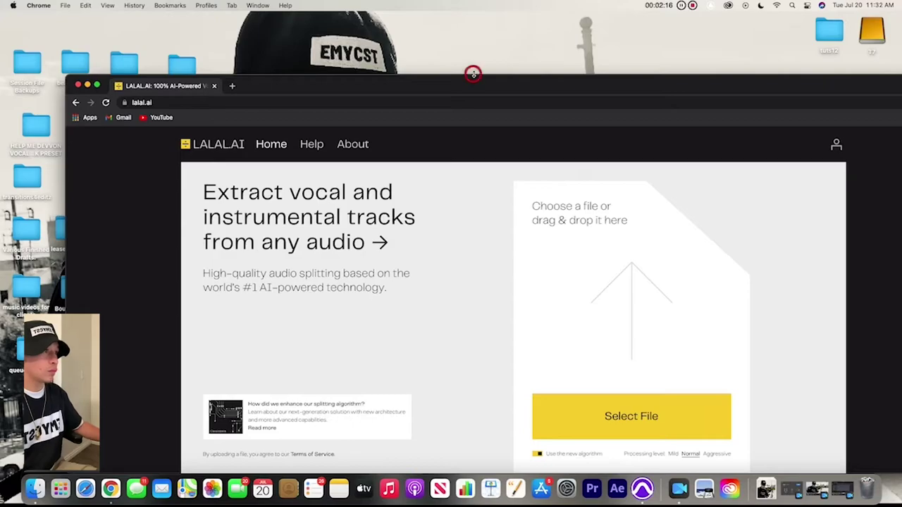
{"action": "left_click_drag", "start_coordinate": [473, 74], "coordinate": [458, 151]}
{"action": "left_click_drag", "start_coordinate": [497, 100], "coordinate": [498, 25]}
{"action": "left_click_drag", "start_coordinate": [516, 151], "coordinate": [579, 441]}
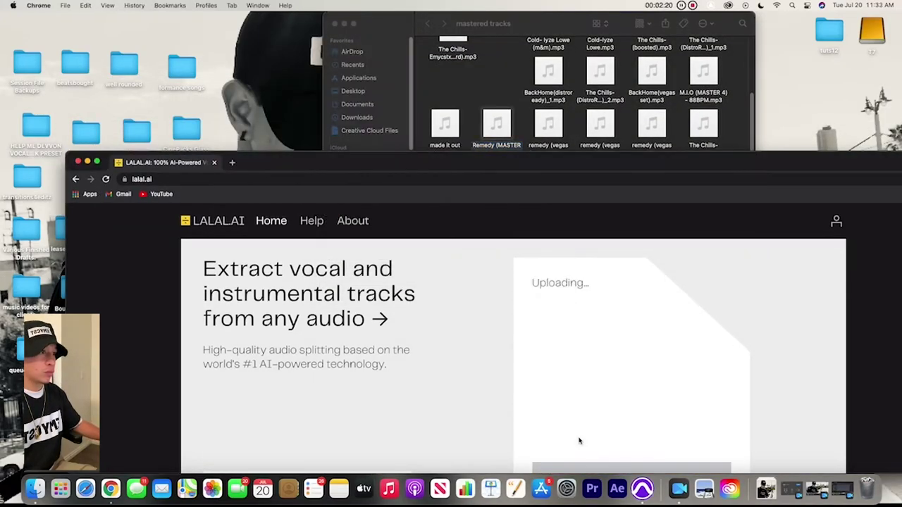
Bring the browser to full screen and play the preview of the extracted vocal track
{"action": "left_click_drag", "start_coordinate": [448, 159], "coordinate": [456, 17]}
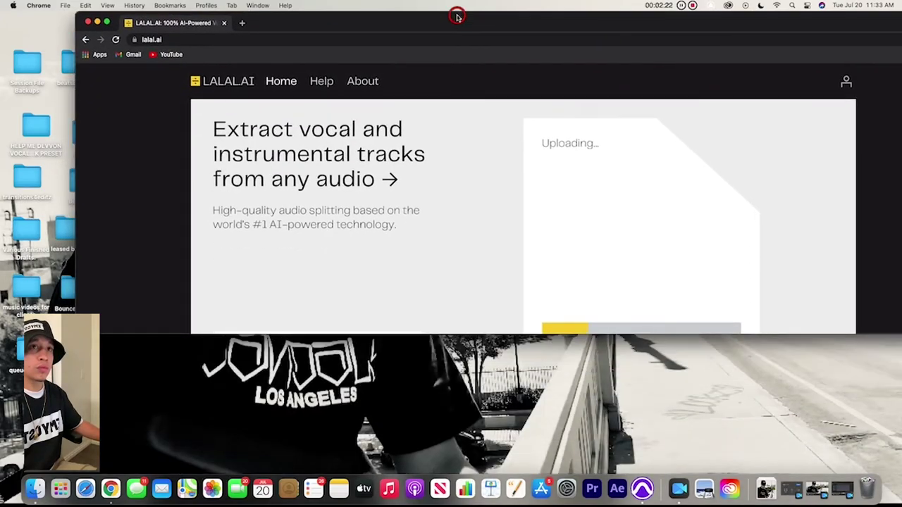
{"action": "left_click", "coordinate": [107, 24]}
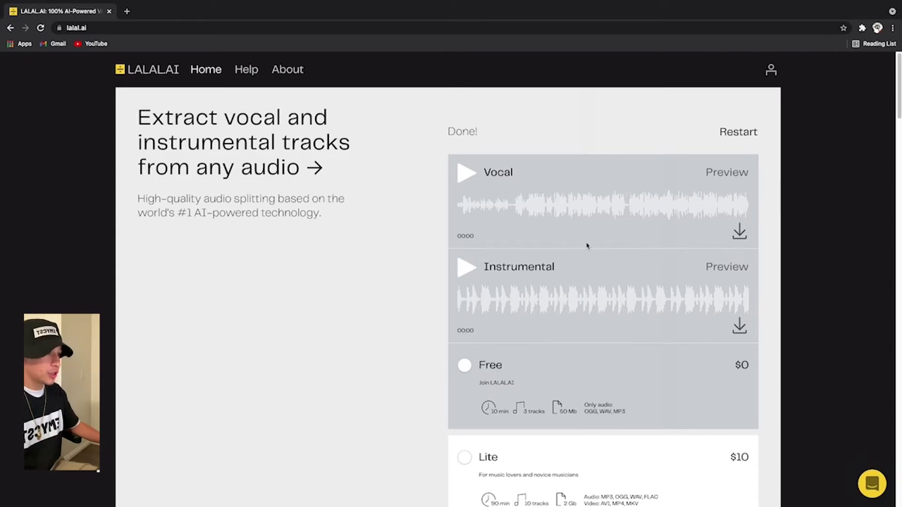
{"action": "left_click", "coordinate": [467, 174]}
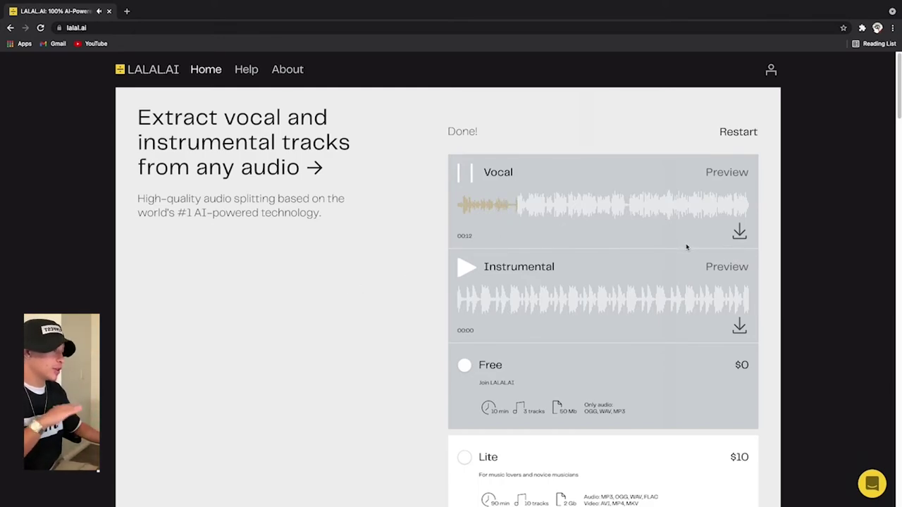
Download the extracted vocal preview of Remedy (MASTER 2) from LALAL.AI and pause its playback
{"action": "left_click", "coordinate": [739, 231]}
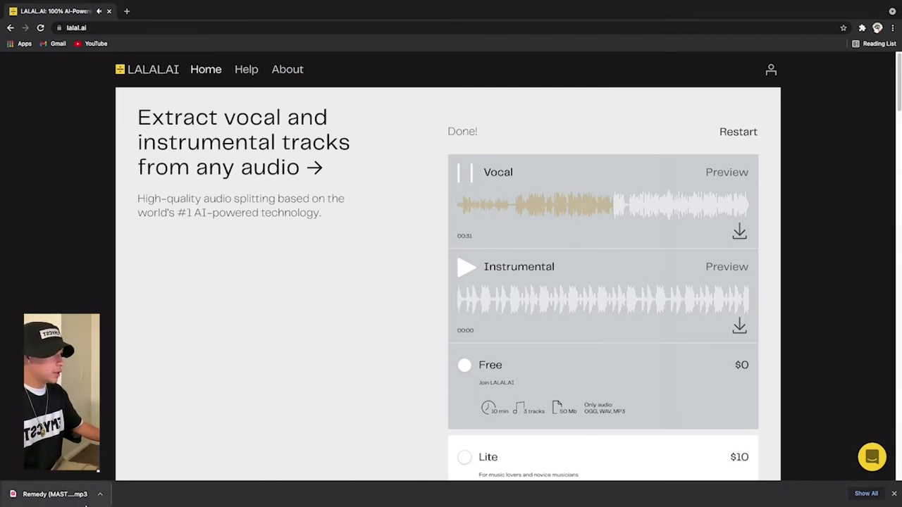
{"action": "left_click", "coordinate": [740, 234]}
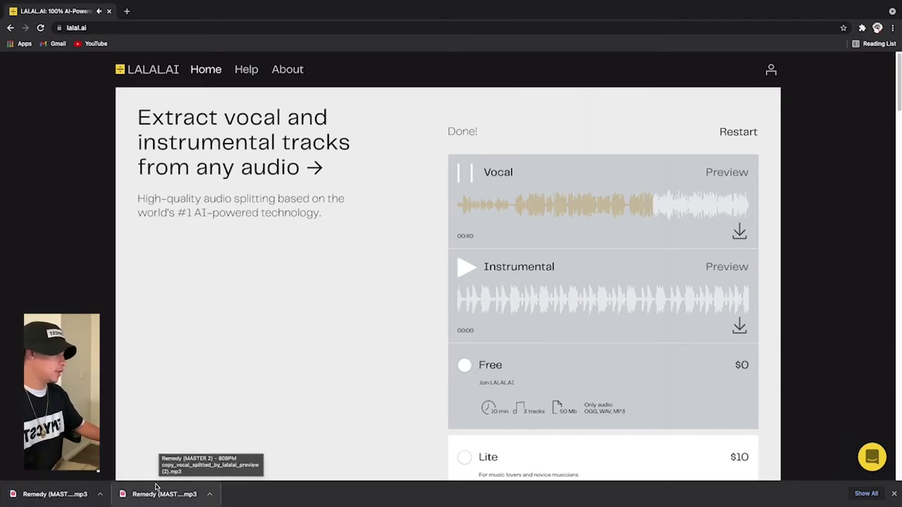
{"action": "mouse_move", "coordinate": [696, 3]}
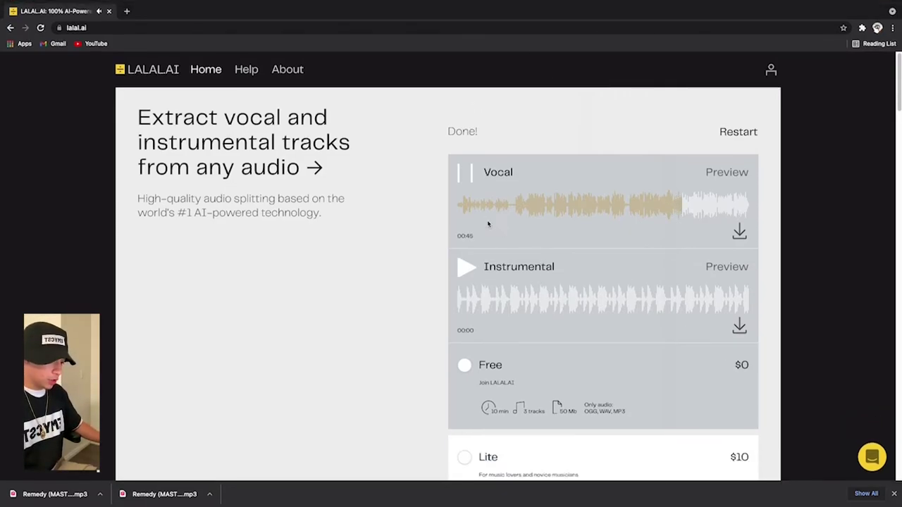
{"action": "left_click", "coordinate": [464, 172]}
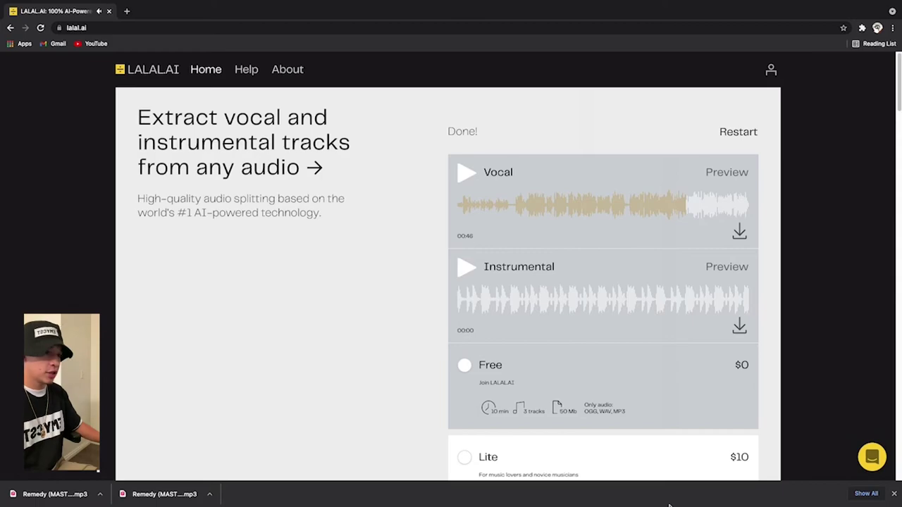
Switch to Pro Tools and delete all three recording clips from the Audio 1 track
{"action": "left_click", "coordinate": [640, 489]}
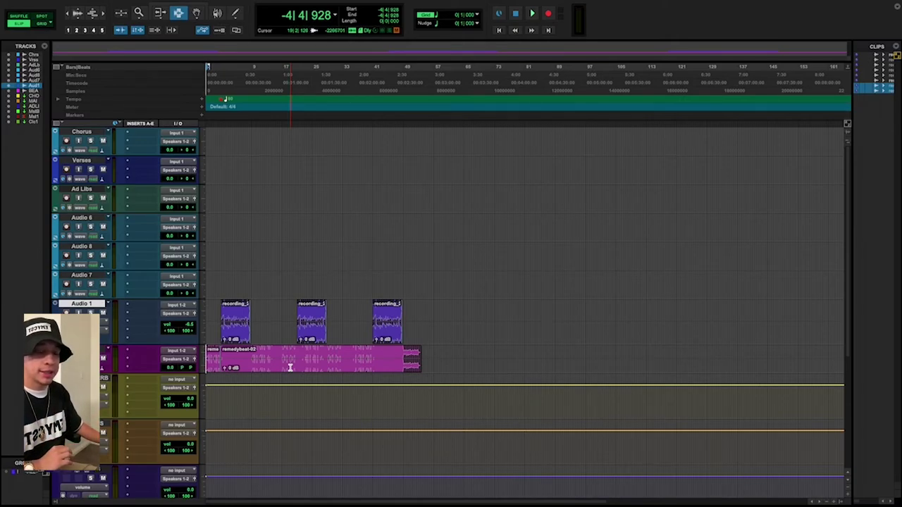
{"action": "left_click", "coordinate": [207, 366]}
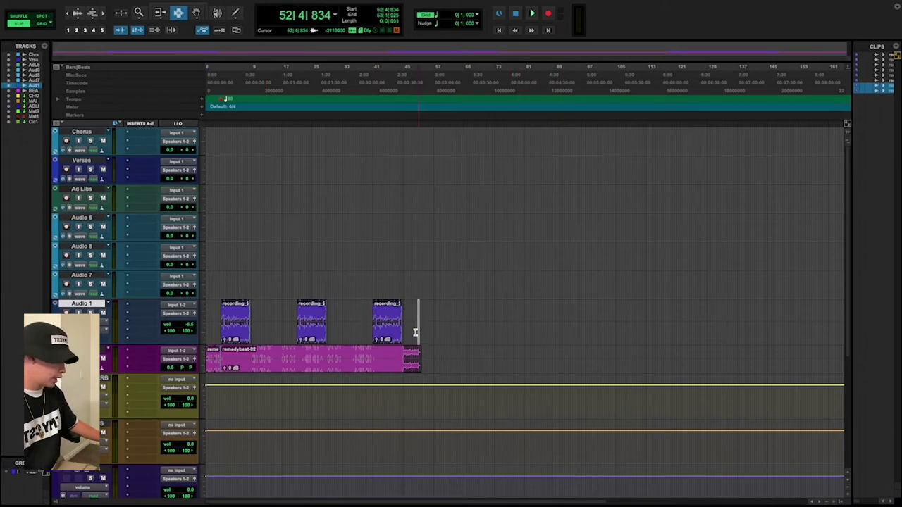
{"action": "left_click_drag", "start_coordinate": [419, 322], "coordinate": [146, 322]}
{"action": "key", "text": "Delete"}
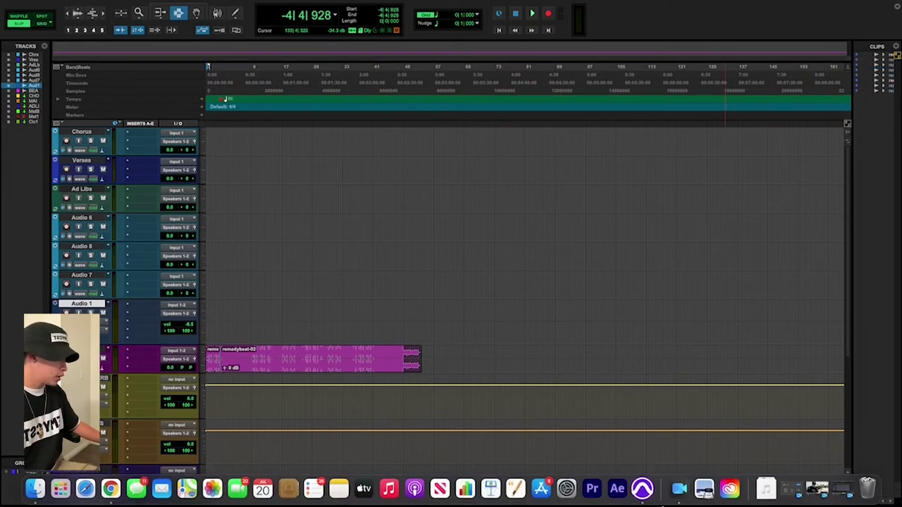
Import the downloaded Remedy vocal preview MP3 onto a new track above the beat, starting at the session's beginning
{"action": "left_click", "coordinate": [766, 488]}
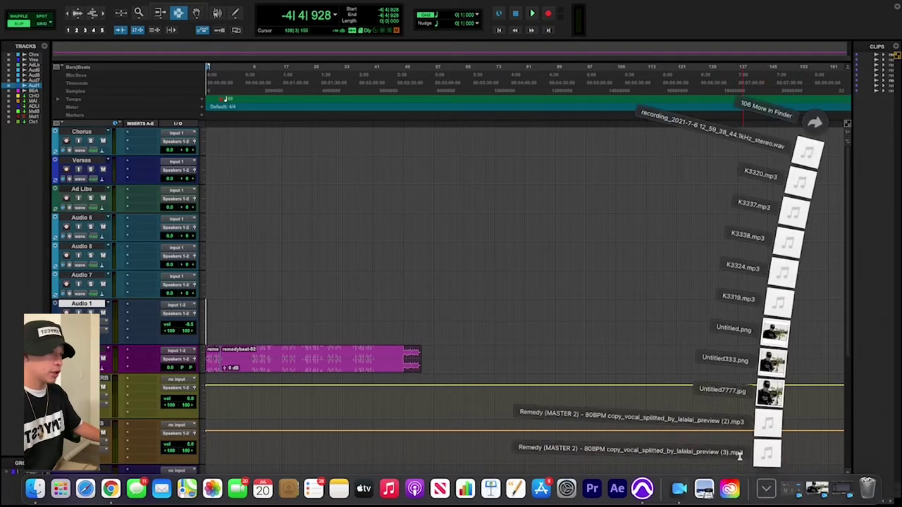
{"action": "left_click", "coordinate": [809, 127]}
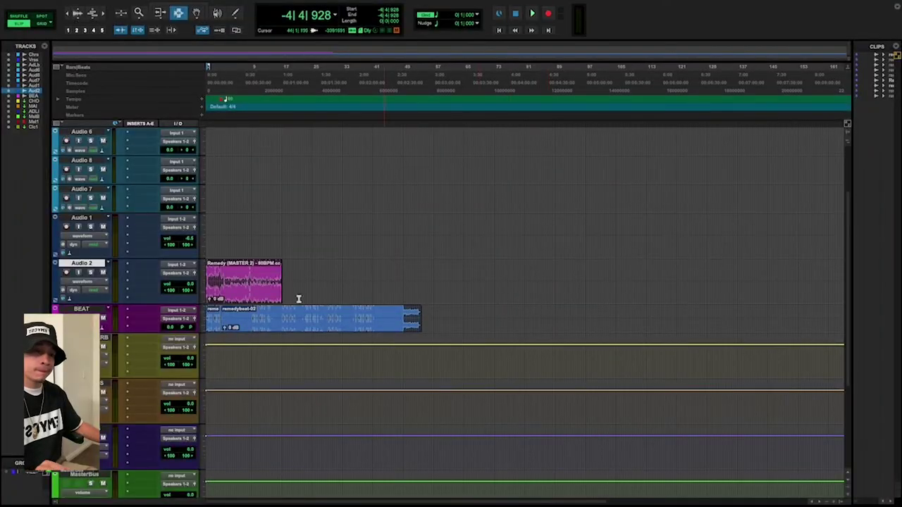
{"action": "left_click", "coordinate": [196, 13]}
{"action": "mouse_move", "coordinate": [251, 286]}
{"action": "left_mouse_down"}
{"action": "mouse_move", "coordinate": [284, 287]}
{"action": "mouse_move", "coordinate": [251, 288]}
{"action": "left_mouse_up"}
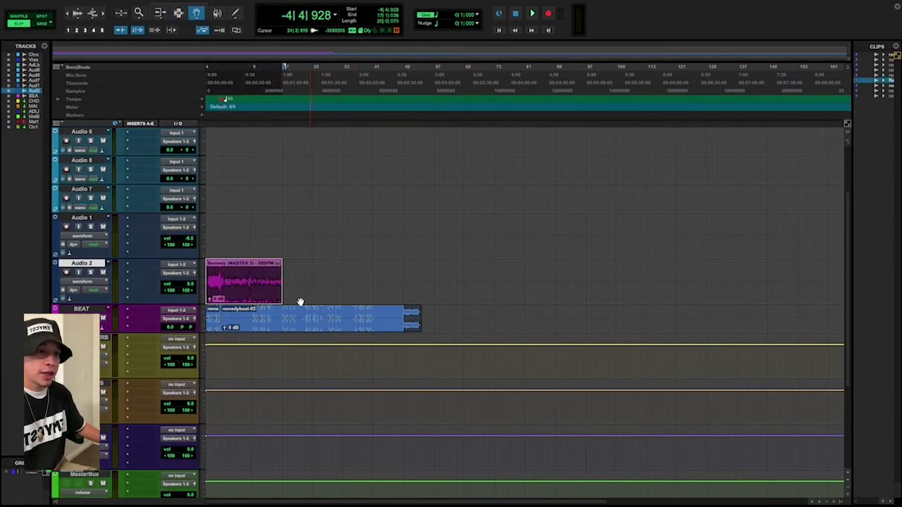
{"action": "left_click", "coordinate": [231, 283]}
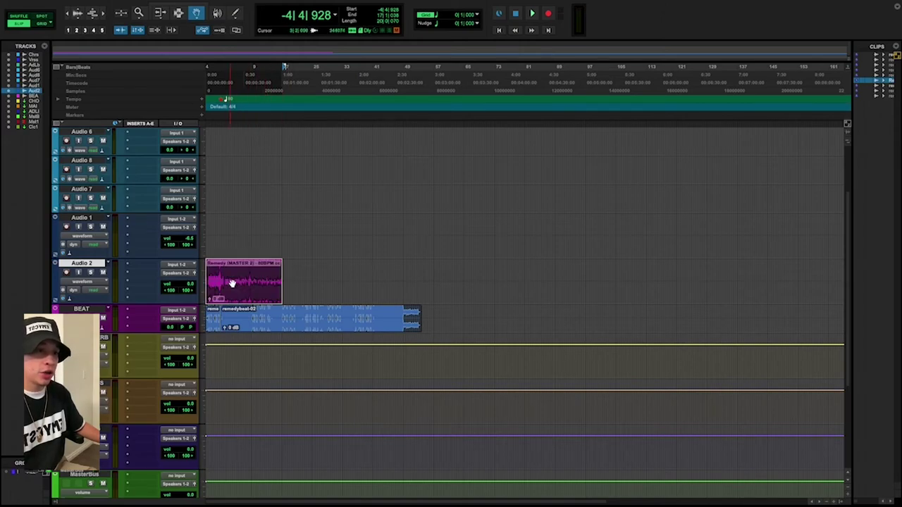
{"action": "key", "text": "Return"}
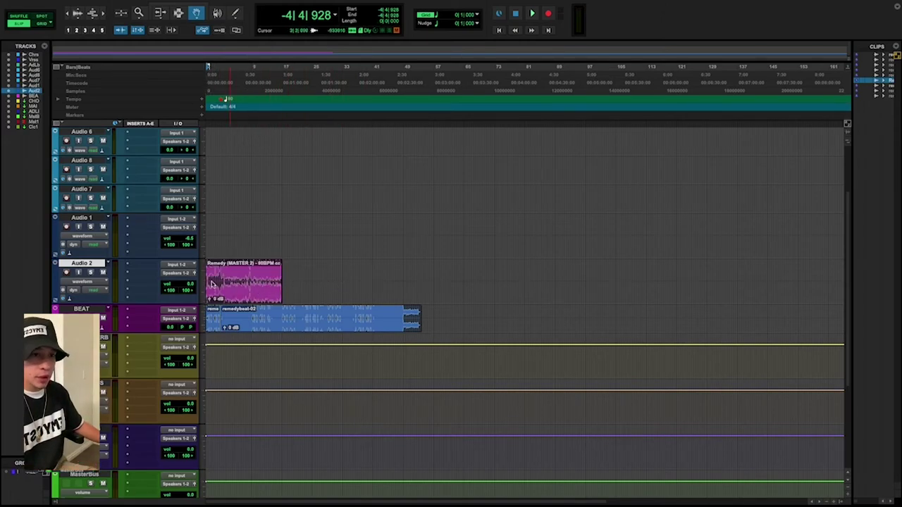
Play the three chorus vocal clips on the Audio 2 track together with the beat
{"action": "key", "text": "space"}
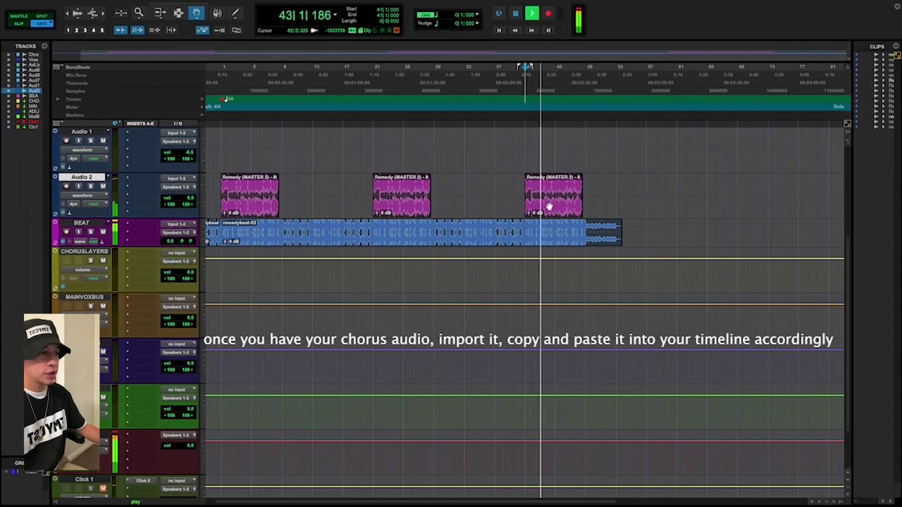
{"action": "key", "text": "space"}
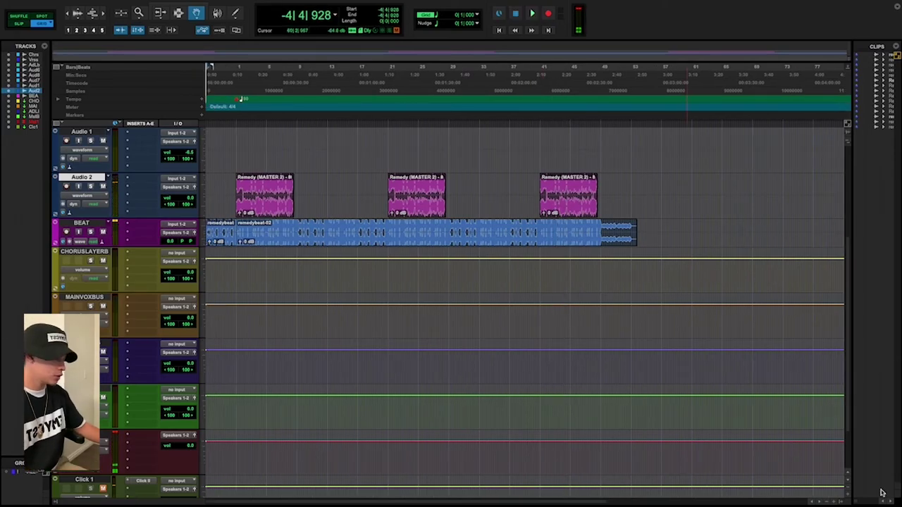
{"action": "left_click", "coordinate": [828, 502]}
{"action": "left_click", "coordinate": [828, 502]}
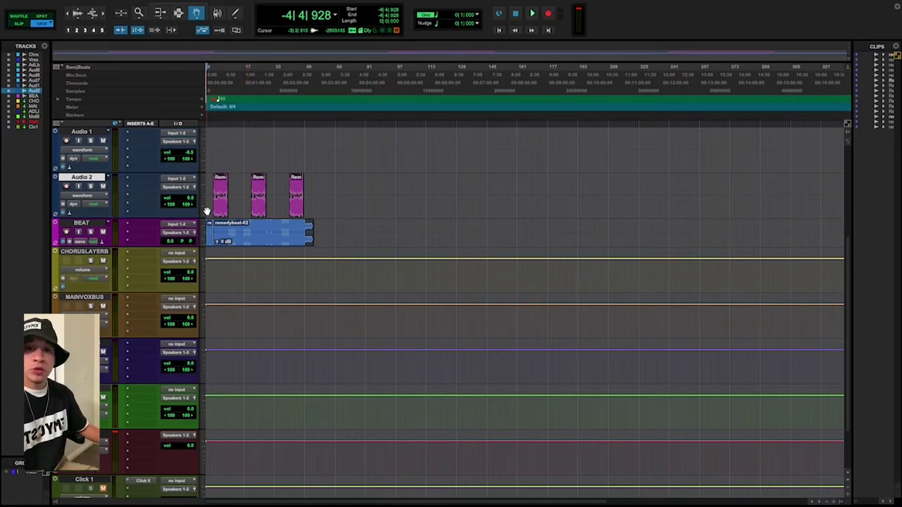
Open the recent session UPDATEDWRKFLOW and expand its edit window to full screen
{"action": "left_click", "coordinate": [40, 5]}
{"action": "mouse_move", "coordinate": [62, 51]}
{"action": "mouse_move", "coordinate": [64, 7]}
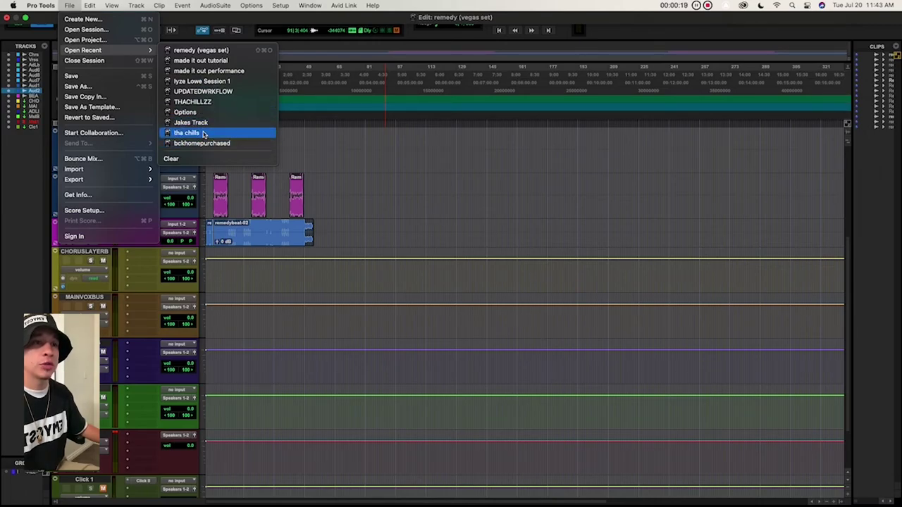
{"action": "left_click", "coordinate": [203, 92]}
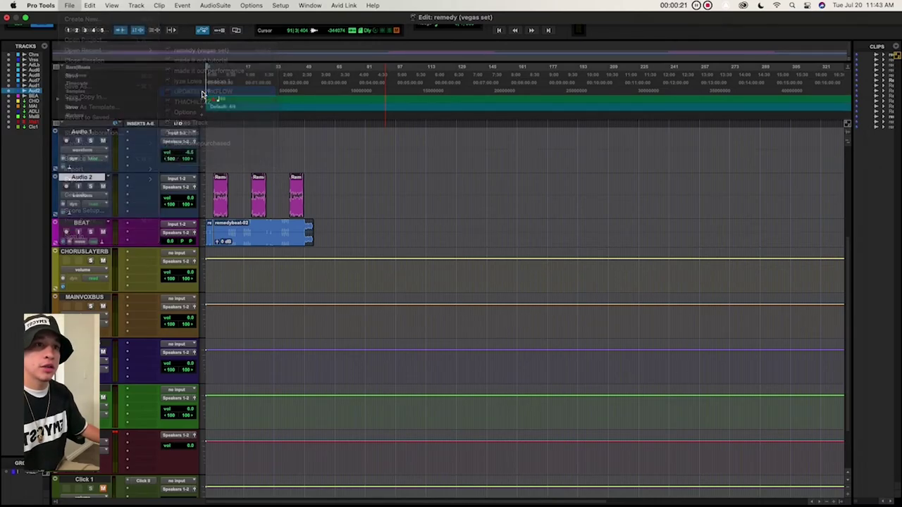
{"action": "left_click", "coordinate": [465, 214]}
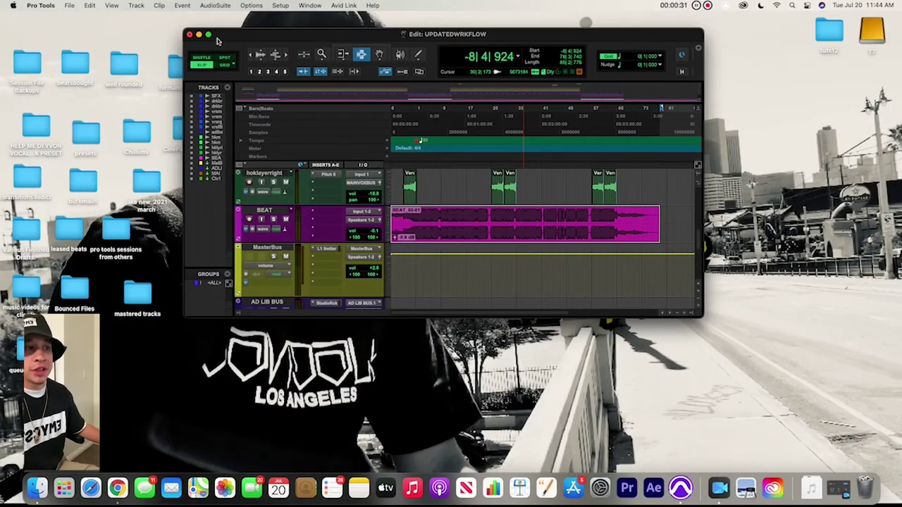
{"action": "left_click", "coordinate": [208, 34]}
Examine the session's verse, ad lib, hook and beat tracks and the buses below them
{"action": "scroll", "coordinate": [489, 387], "scroll_direction": "up", "scroll_amount": 5}
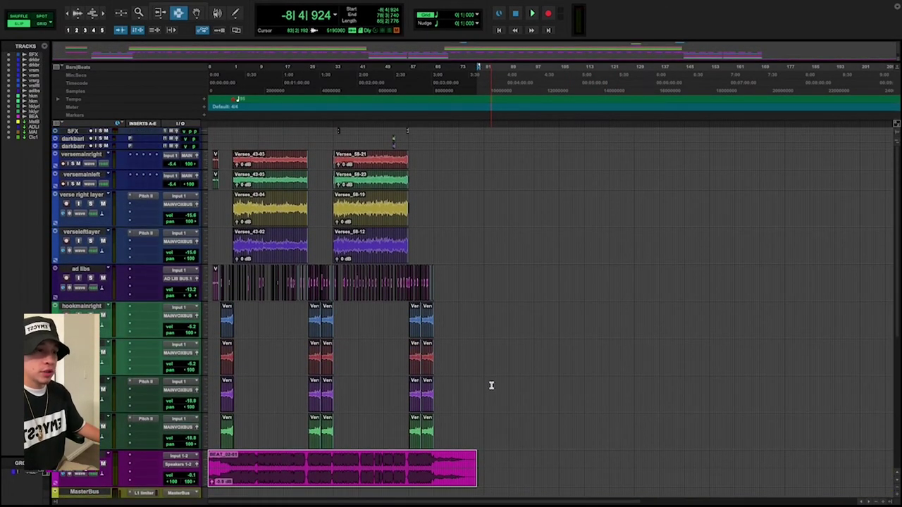
{"action": "scroll", "coordinate": [492, 386], "scroll_direction": "down", "scroll_amount": 2}
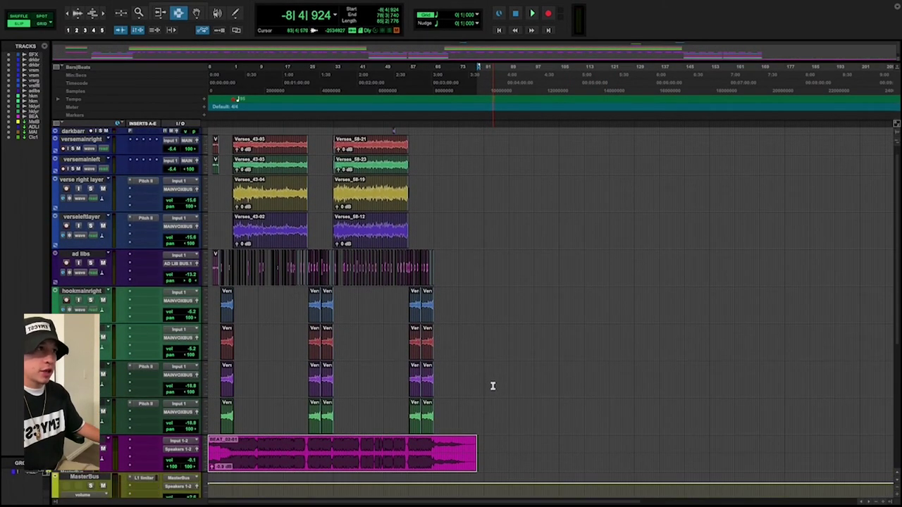
{"action": "scroll", "coordinate": [425, 391], "scroll_direction": "up", "scroll_amount": 2}
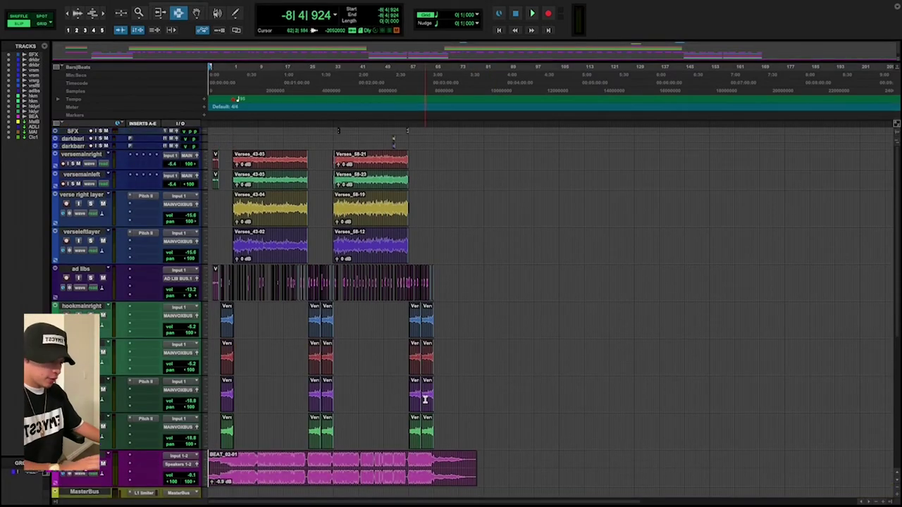
{"action": "scroll", "coordinate": [425, 400], "scroll_direction": "down", "scroll_amount": 2}
{"action": "scroll", "coordinate": [423, 400], "scroll_direction": "up", "scroll_amount": 2}
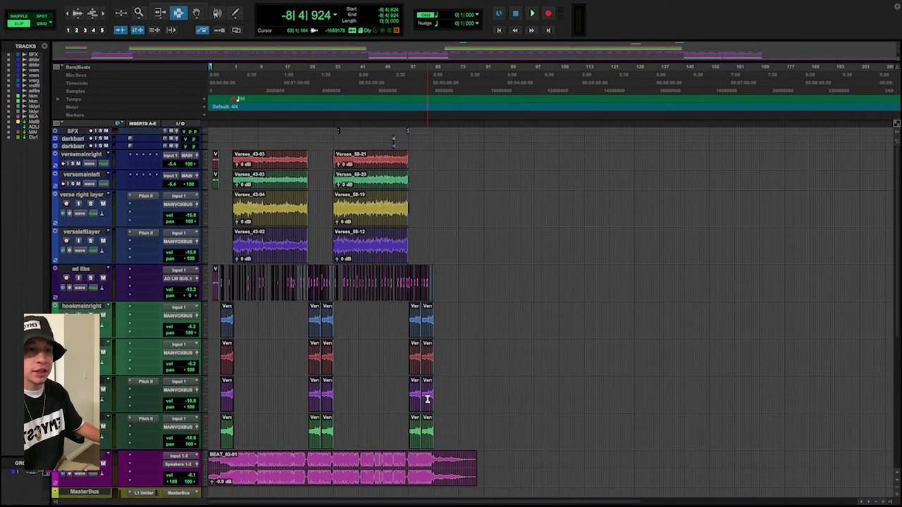
{"action": "scroll", "coordinate": [422, 400], "scroll_direction": "down", "scroll_amount": 2}
{"action": "scroll", "coordinate": [455, 439], "scroll_direction": "down", "scroll_amount": 4}
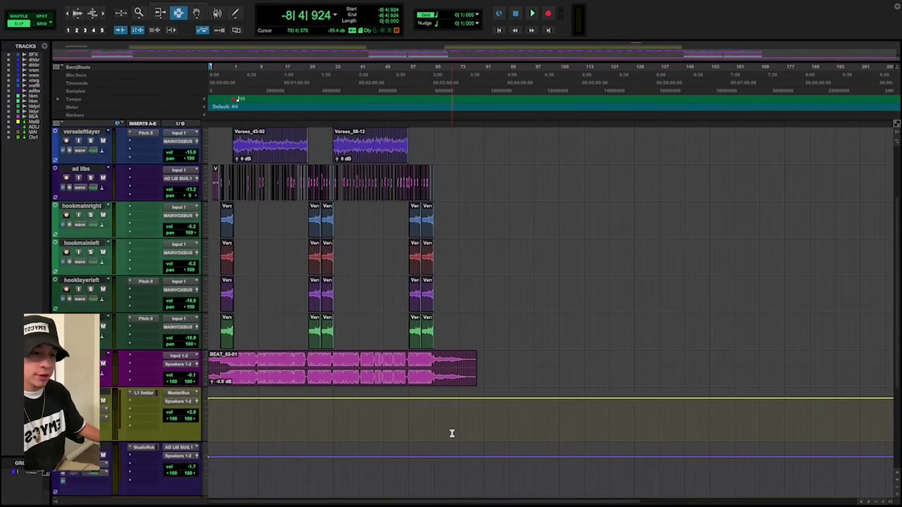
{"action": "scroll", "coordinate": [553, 328], "scroll_direction": "up", "scroll_amount": 2}
{"action": "scroll", "coordinate": [553, 328], "scroll_direction": "up", "scroll_amount": 3}
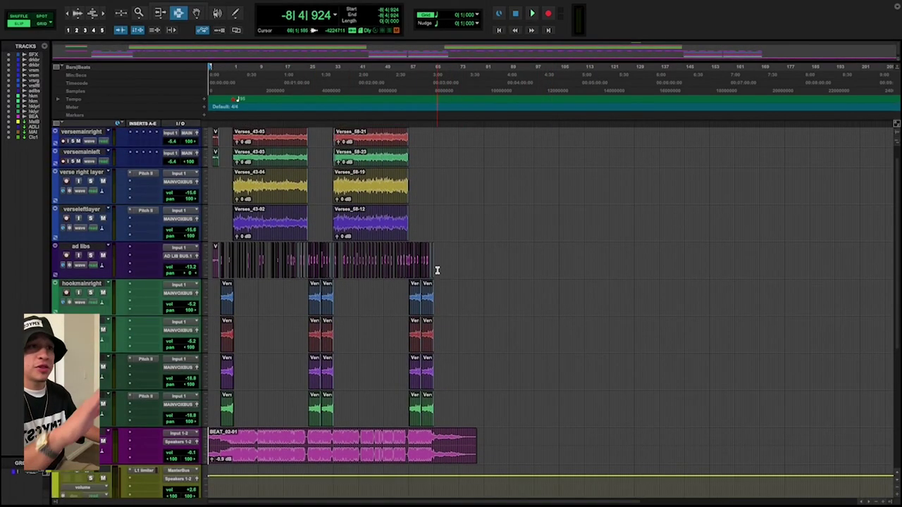
{"action": "scroll", "coordinate": [433, 266], "scroll_direction": "up", "scroll_amount": 1}
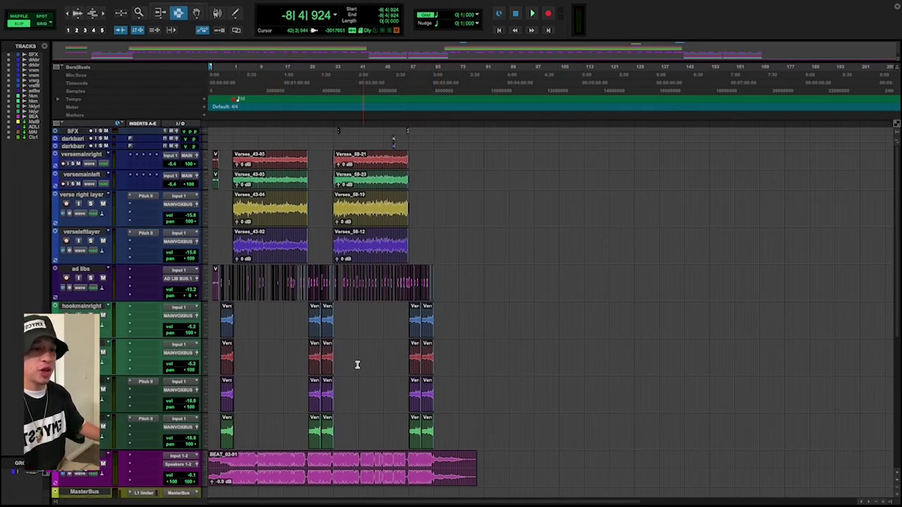
{"action": "scroll", "coordinate": [375, 362], "scroll_direction": "down", "scroll_amount": 5}
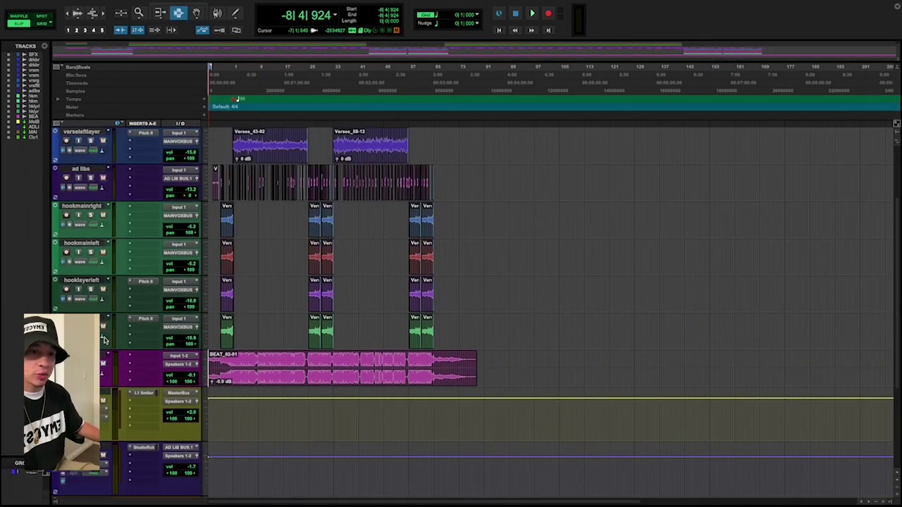
{"action": "scroll", "coordinate": [150, 369], "scroll_direction": "up", "scroll_amount": 5}
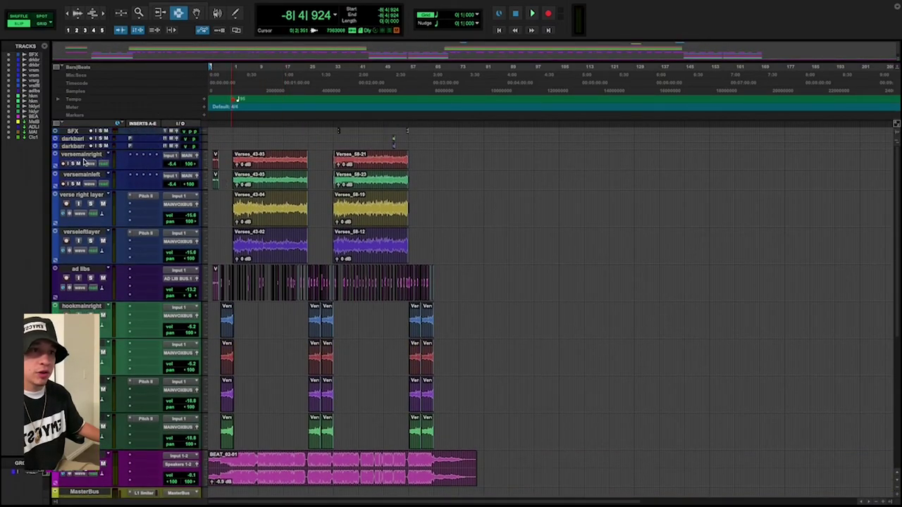
Mute the four verse tracks, then select the clips across the SFX and two darkbar tracks
{"action": "left_click", "coordinate": [78, 164]}
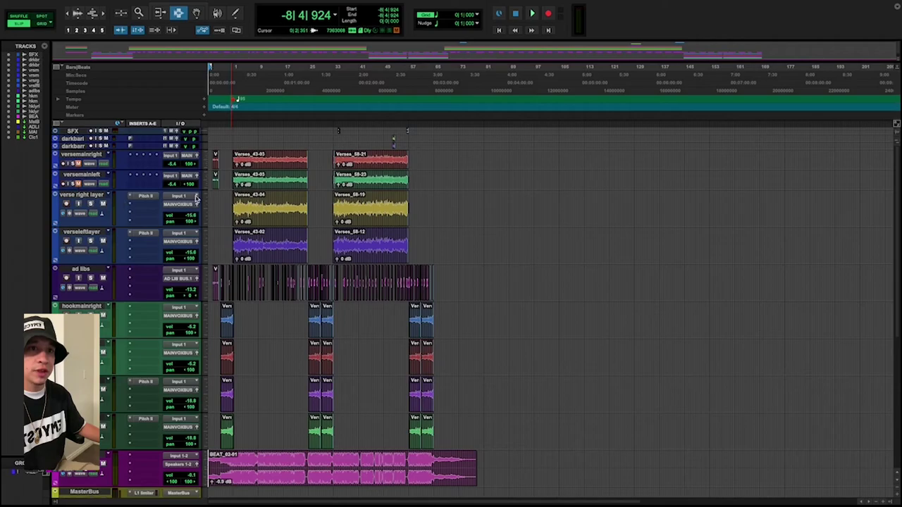
{"action": "left_click", "coordinate": [102, 204]}
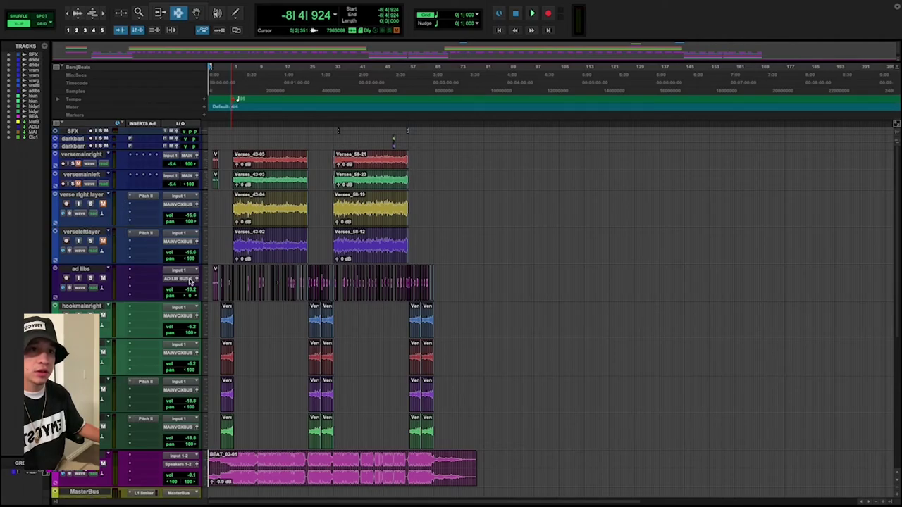
{"action": "left_click_drag", "start_coordinate": [423, 139], "coordinate": [297, 138]}
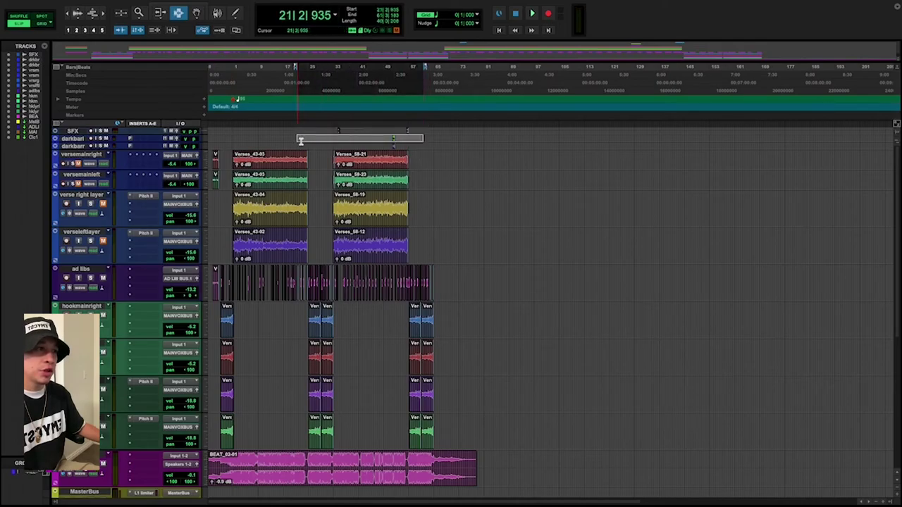
{"action": "left_click_drag", "start_coordinate": [403, 148], "coordinate": [304, 124]}
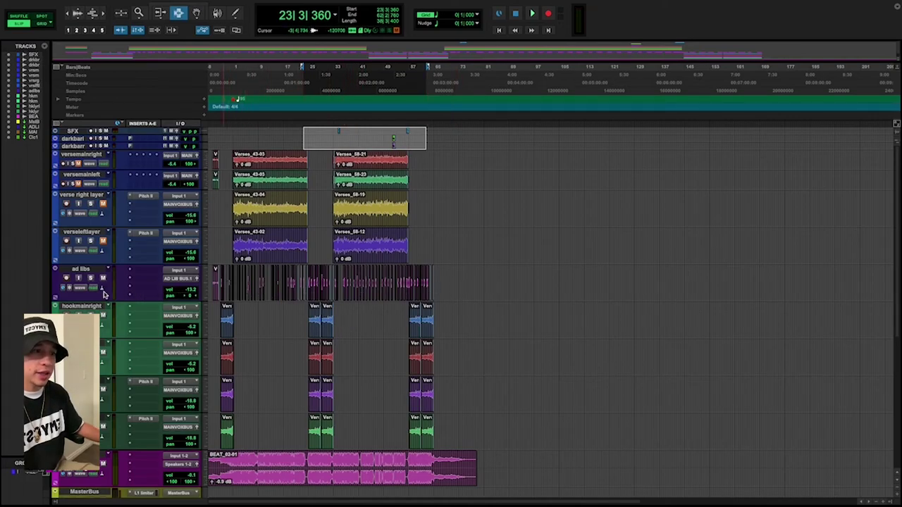
Play the session briefly from the start of the first hook with the verse tracks muted
{"action": "left_click", "coordinate": [222, 385]}
{"action": "key", "text": "space"}
{"action": "key", "text": "space"}
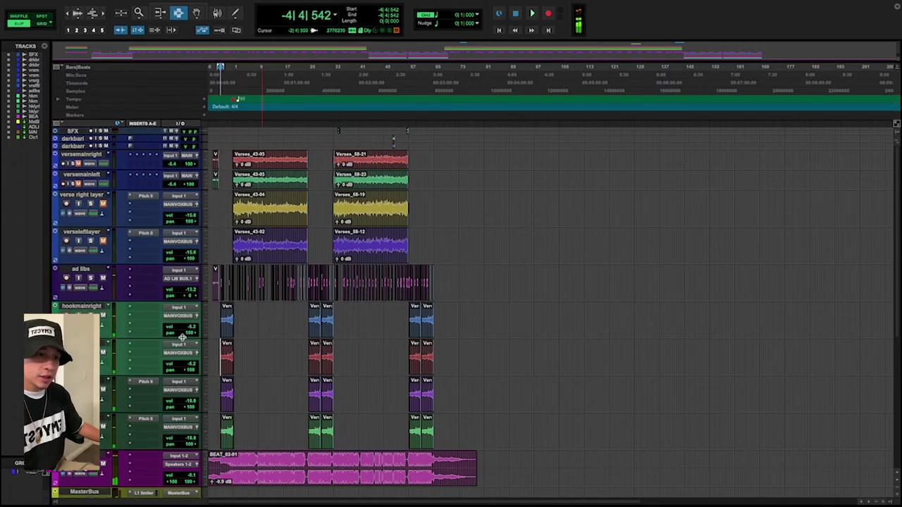
Select from about bar 21 to bar 62 on the hookmainright track, then place the edit cursor at the first hook's start
{"action": "scroll", "coordinate": [215, 343], "scroll_direction": "down", "scroll_amount": 2}
{"action": "left_click_drag", "start_coordinate": [296, 308], "coordinate": [477, 312]}
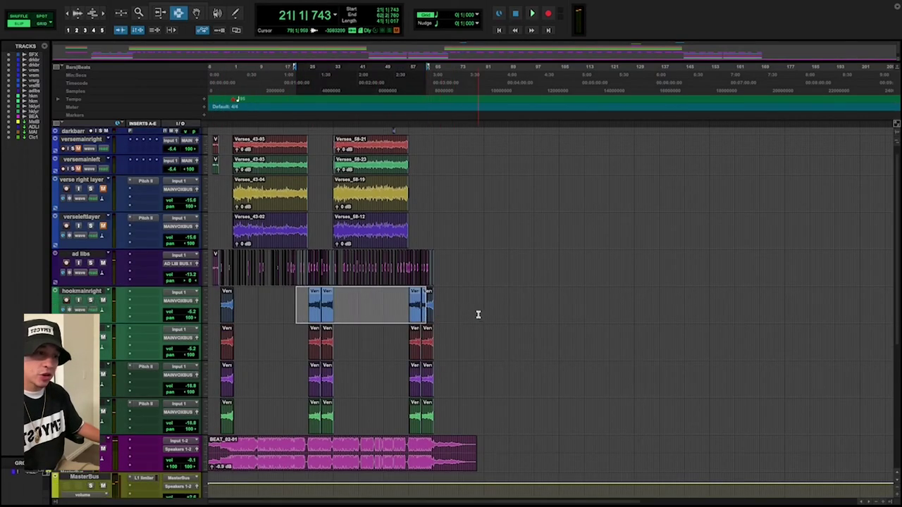
{"action": "scroll", "coordinate": [449, 344], "scroll_direction": "down", "scroll_amount": 2}
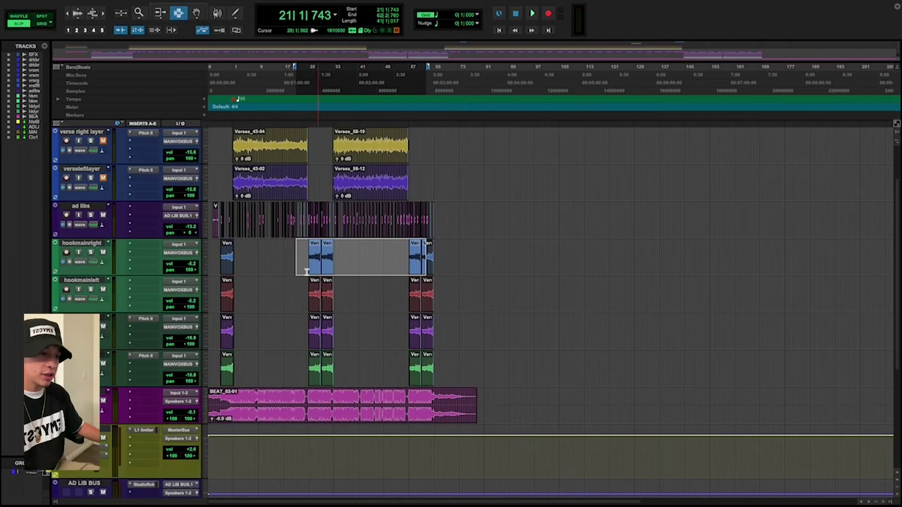
{"action": "left_click", "coordinate": [219, 383]}
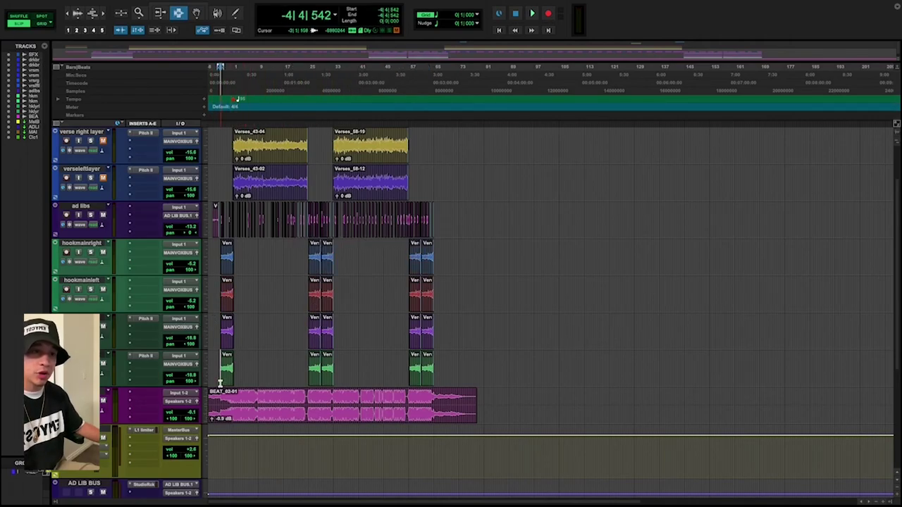
Select the clips across the four hook tracks from about bar -4 to bar 83, then the clips along the ad libs track
{"action": "left_click_drag", "start_coordinate": [219, 257], "coordinate": [491, 375]}
{"action": "scroll", "coordinate": [408, 356], "scroll_direction": "down", "scroll_amount": 3}
{"action": "scroll", "coordinate": [256, 221], "scroll_direction": "up", "scroll_amount": 2}
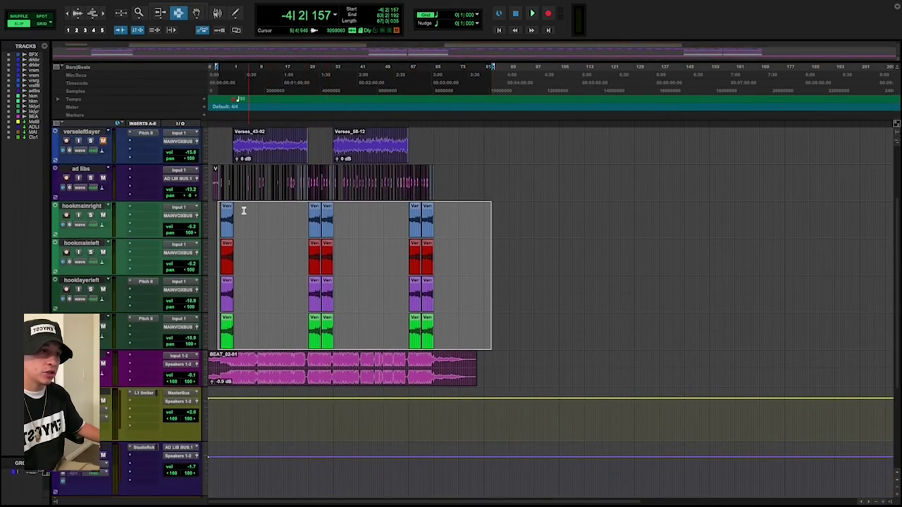
{"action": "left_click_drag", "start_coordinate": [212, 187], "coordinate": [484, 193]}
Play the session briefly from near the start of the beat, before the first hook
{"action": "left_click", "coordinate": [209, 177]}
{"action": "key", "text": "space"}
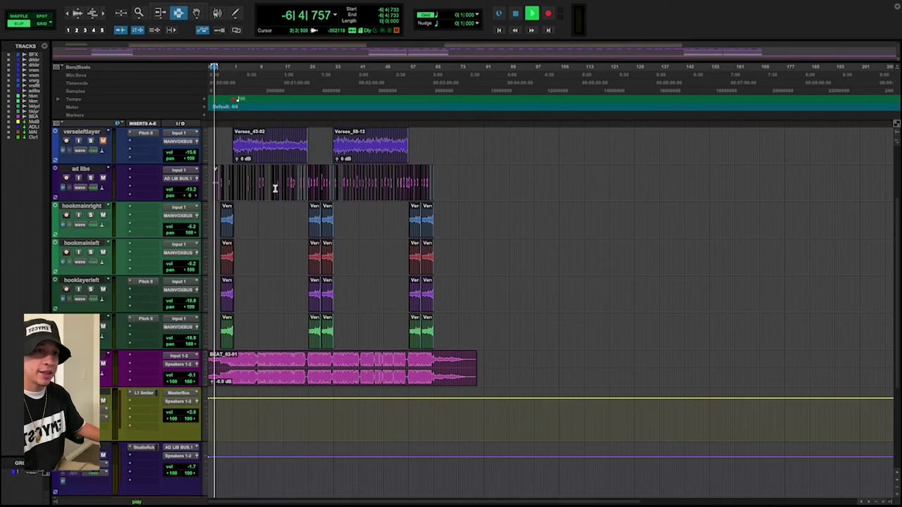
{"action": "scroll", "coordinate": [340, 303], "scroll_direction": "up", "scroll_amount": 3}
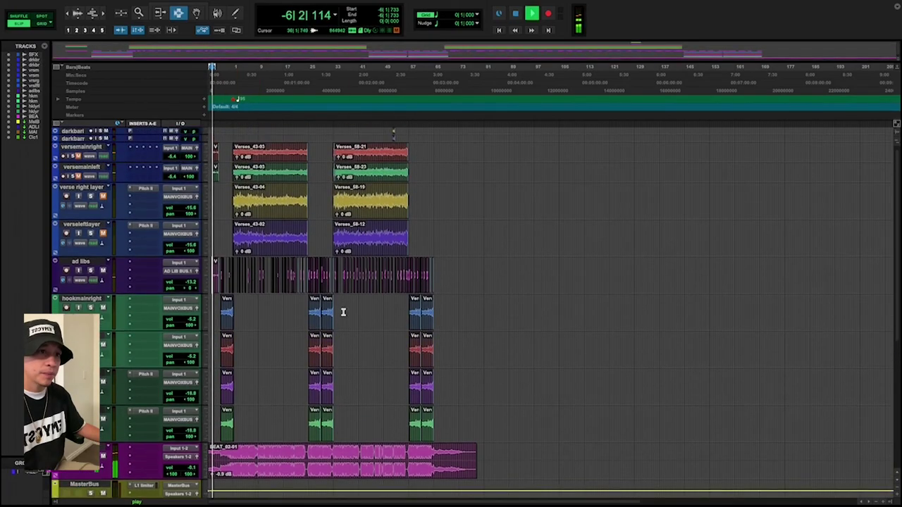
{"action": "key", "text": "space"}
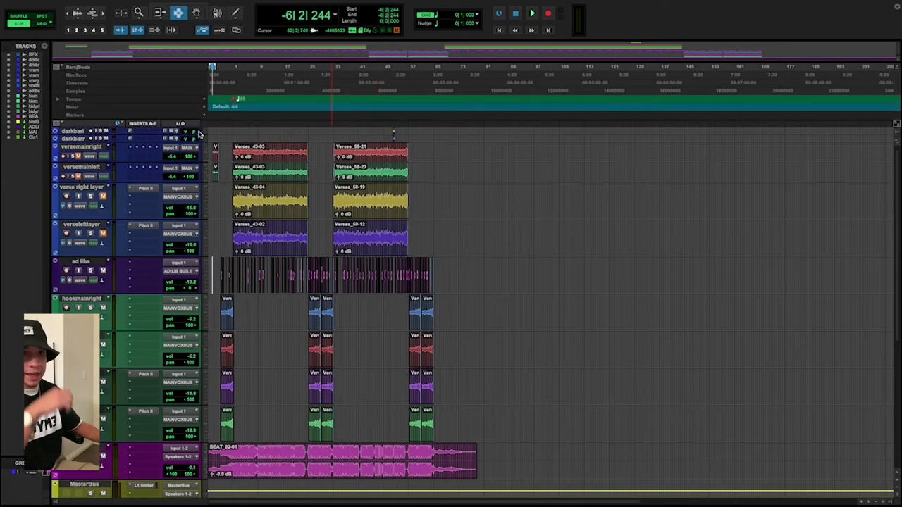
Play the session briefly from the start of the first hook to hear the hooks and ad libs over the beat
{"action": "left_click", "coordinate": [221, 267]}
{"action": "key", "text": "space"}
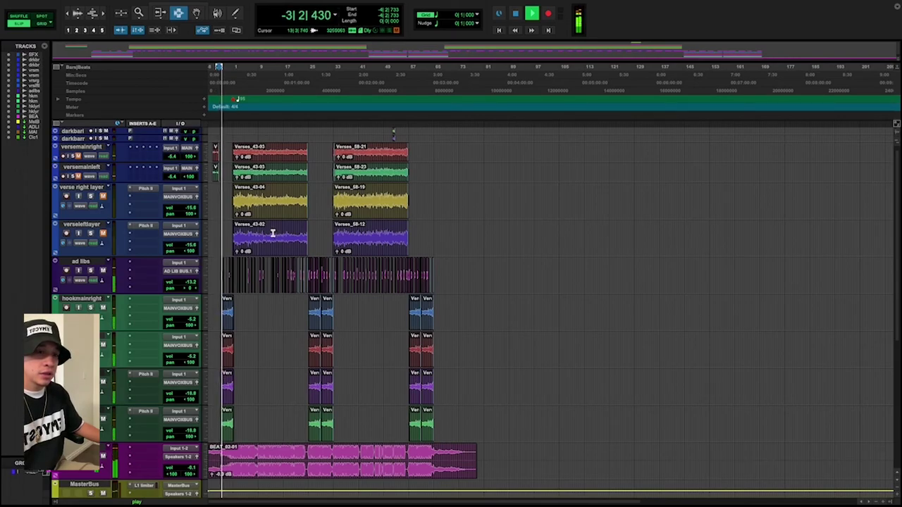
{"action": "key", "text": "space"}
Select the clips along the ad libs track from about bar -5 to bar 72
{"action": "left_click_drag", "start_coordinate": [217, 275], "coordinate": [458, 276]}
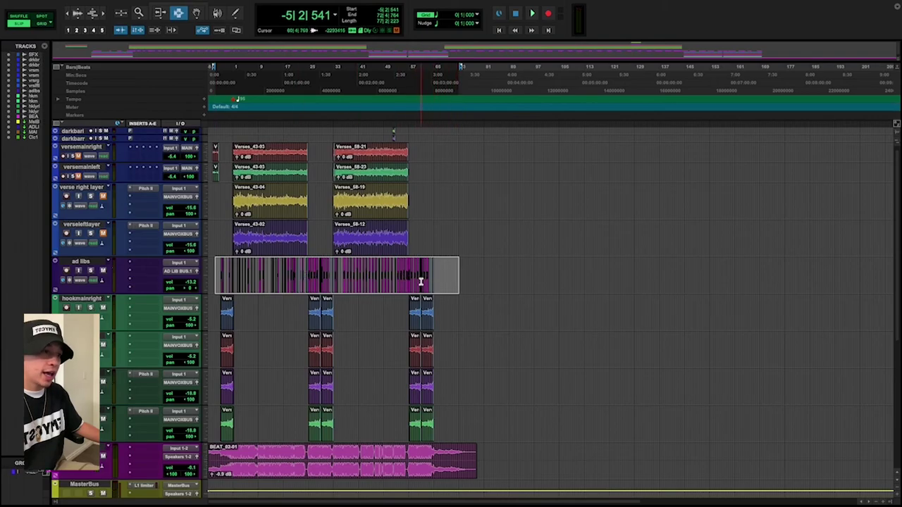
{"action": "scroll", "coordinate": [368, 308], "scroll_direction": "up", "scroll_amount": 1}
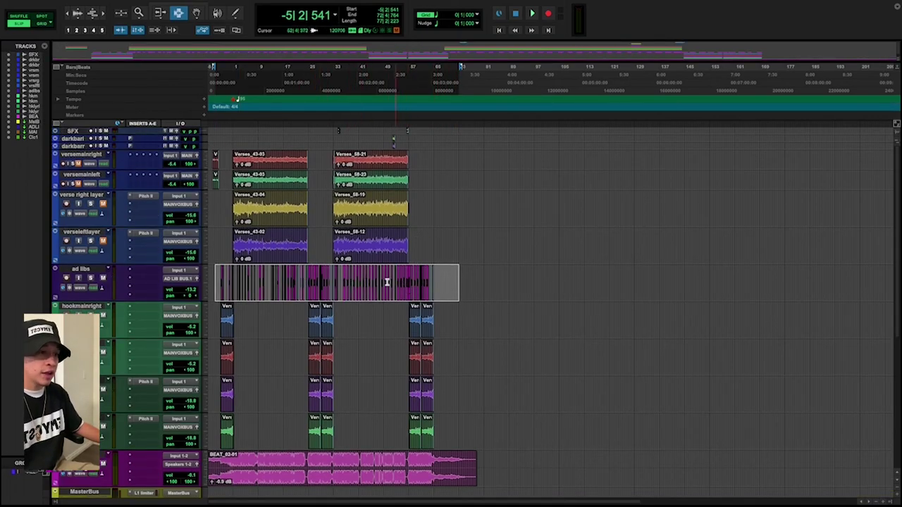
{"action": "scroll", "coordinate": [438, 319], "scroll_direction": "down", "scroll_amount": 2}
{"action": "scroll", "coordinate": [437, 319], "scroll_direction": "up", "scroll_amount": 2}
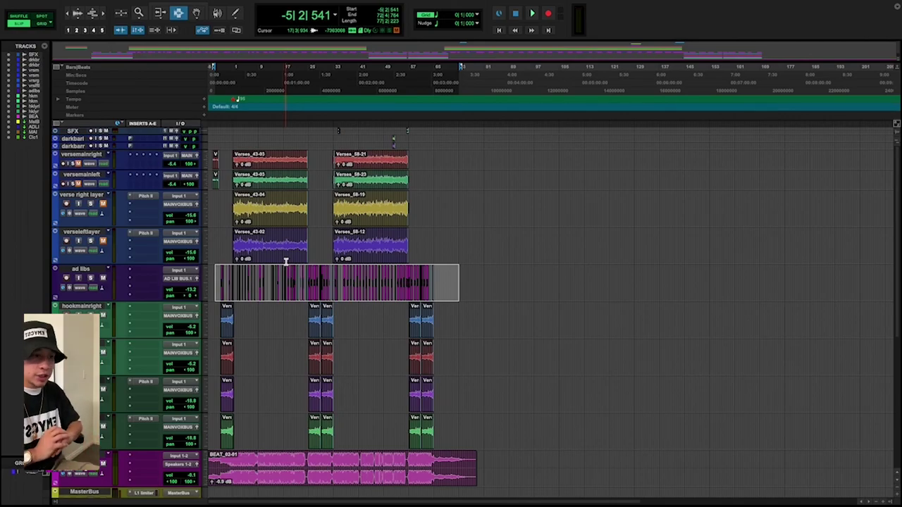
Examine the muted verse tracks, the ad libs, hook and beat tracks, and the buses below them
{"action": "scroll", "coordinate": [304, 296], "scroll_direction": "down", "scroll_amount": 2}
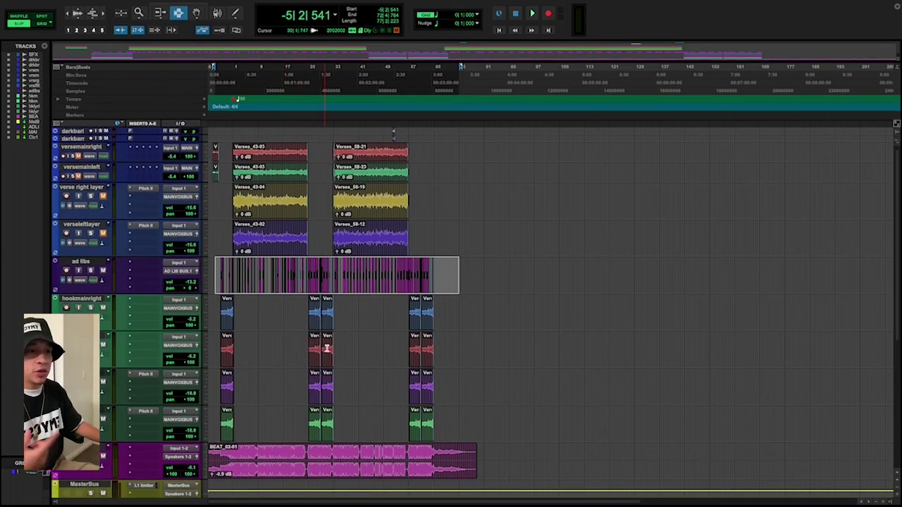
{"action": "scroll", "coordinate": [299, 341], "scroll_direction": "down", "scroll_amount": 2}
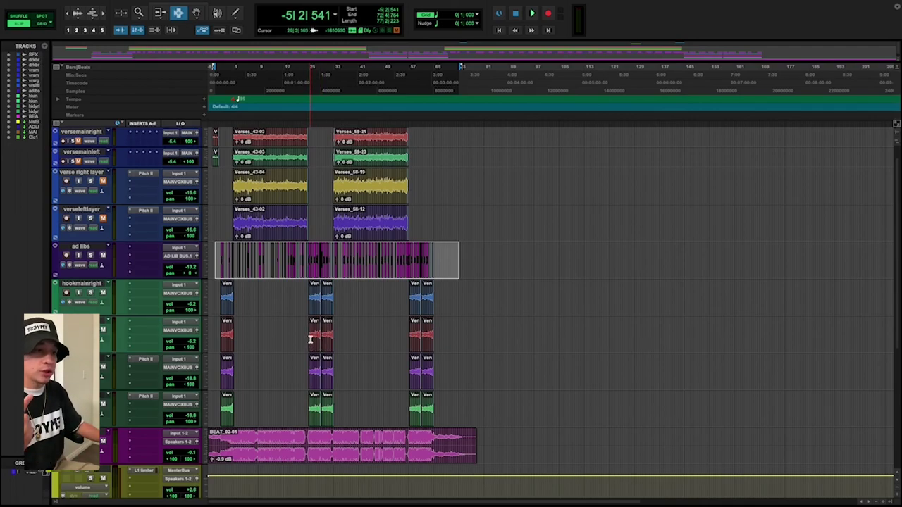
{"action": "scroll", "coordinate": [309, 343], "scroll_direction": "up", "scroll_amount": 3}
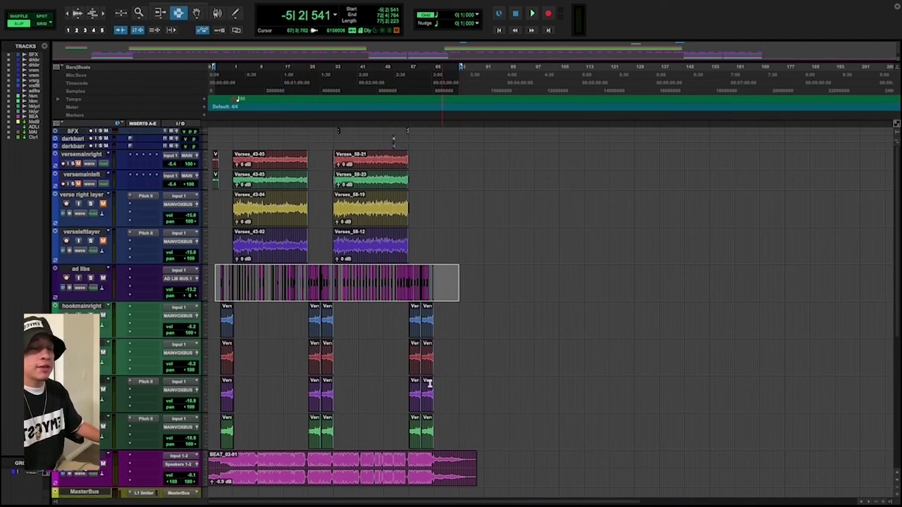
{"action": "scroll", "coordinate": [486, 364], "scroll_direction": "down", "scroll_amount": 10}
{"action": "scroll", "coordinate": [461, 361], "scroll_direction": "up", "scroll_amount": 12}
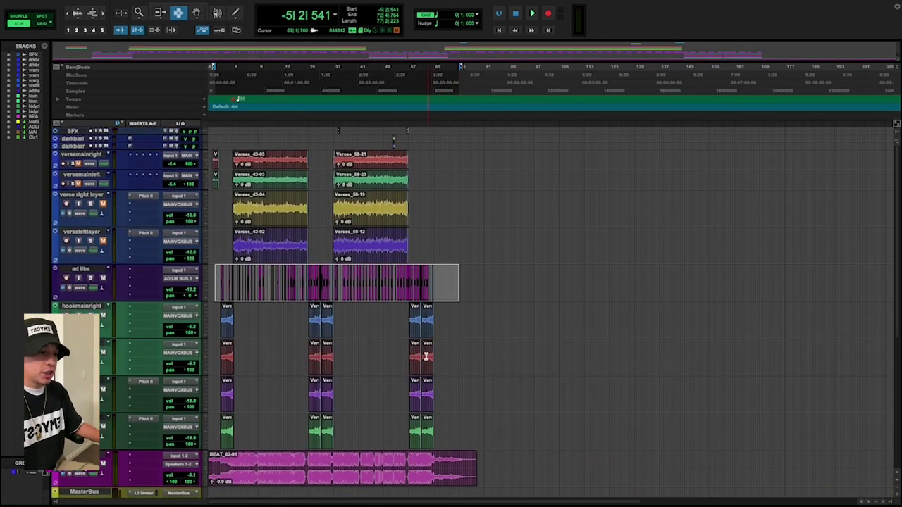
{"action": "scroll", "coordinate": [394, 349], "scroll_direction": "down", "scroll_amount": 8}
{"action": "scroll", "coordinate": [352, 340], "scroll_direction": "up", "scroll_amount": 6}
{"action": "scroll", "coordinate": [350, 341], "scroll_direction": "up", "scroll_amount": 1}
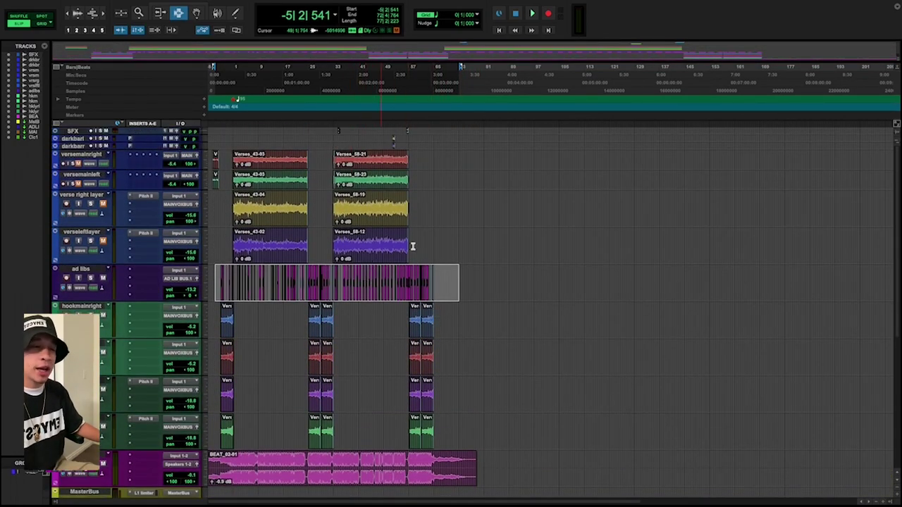
{"action": "scroll", "coordinate": [437, 268], "scroll_direction": "down", "scroll_amount": 2}
{"action": "scroll", "coordinate": [409, 275], "scroll_direction": "up", "scroll_amount": 2}
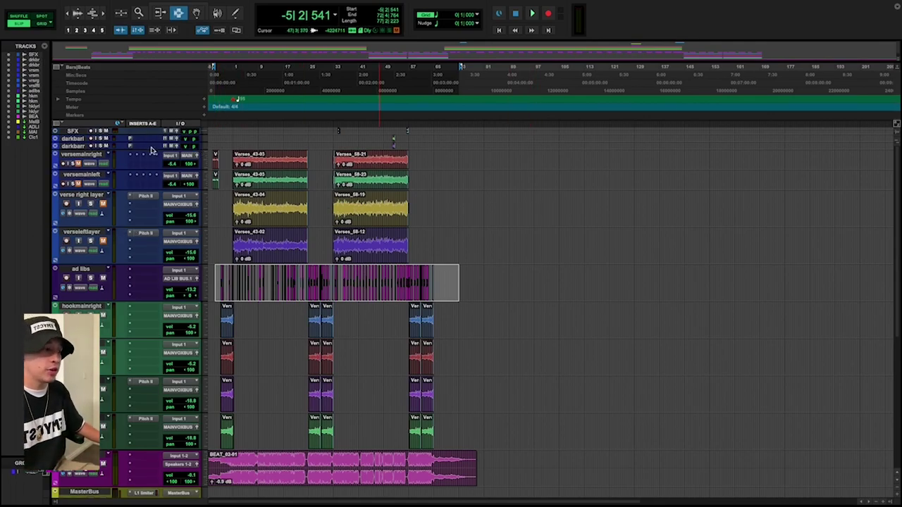
{"action": "mouse_move", "coordinate": [40, 3]}
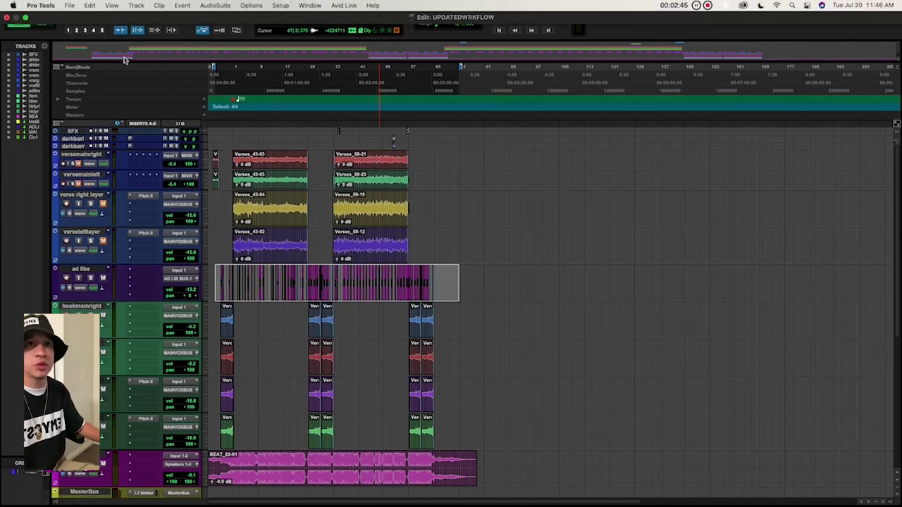
{"action": "scroll", "coordinate": [496, 336], "scroll_direction": "down", "scroll_amount": 1}
{"action": "scroll", "coordinate": [496, 336], "scroll_direction": "up", "scroll_amount": 1}
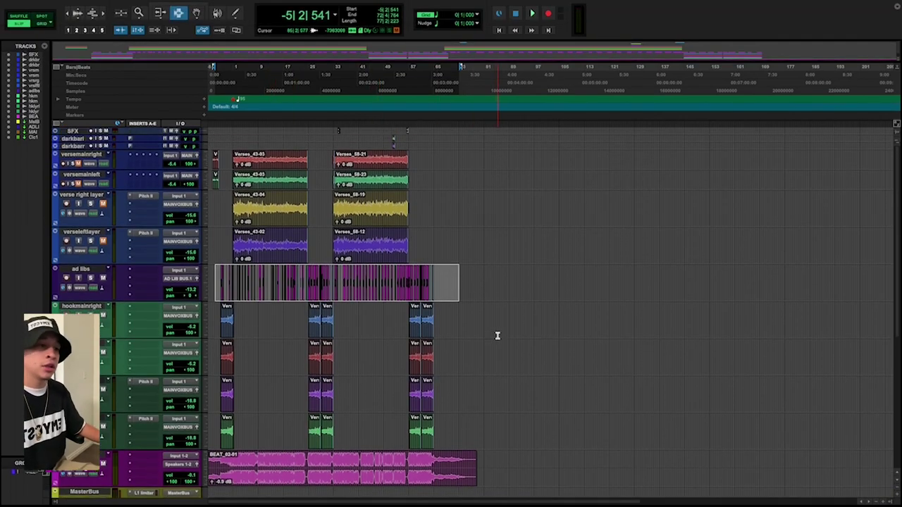